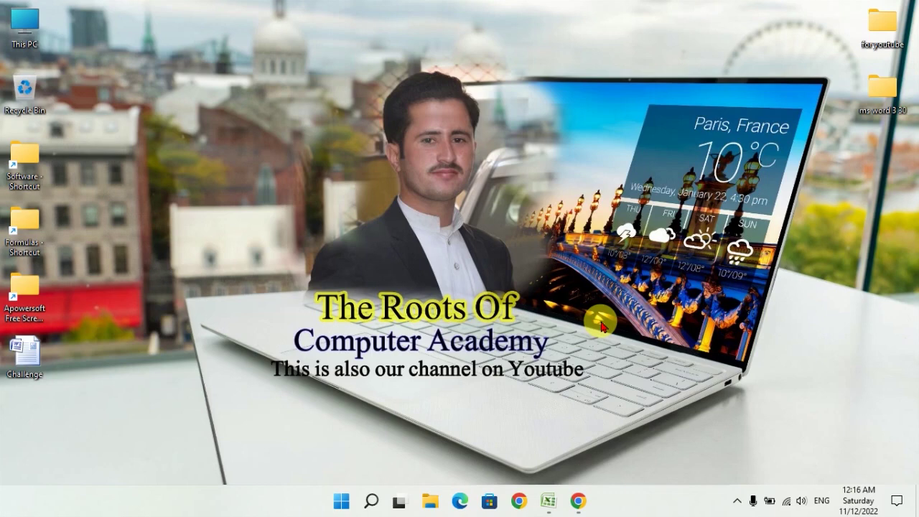
Back in Chrome, search YouTube for 'the roots of computer academy'
click(577, 503)
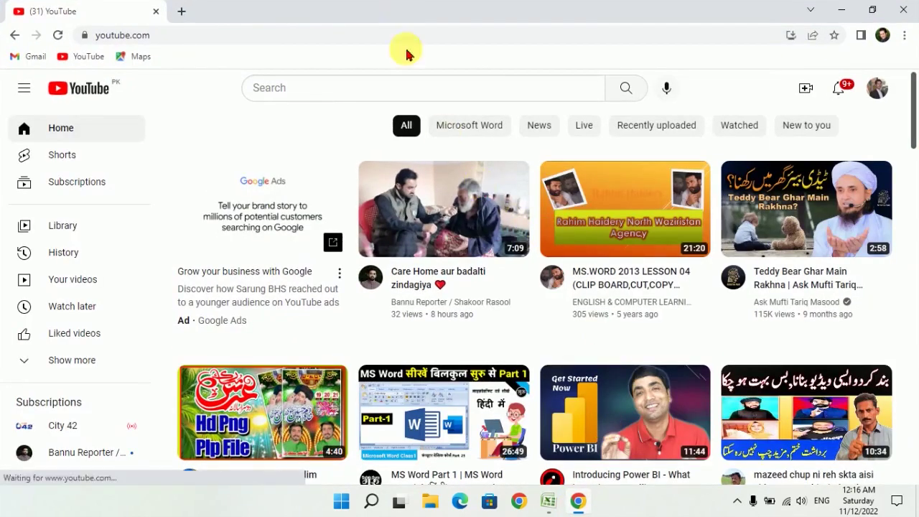
click(419, 90)
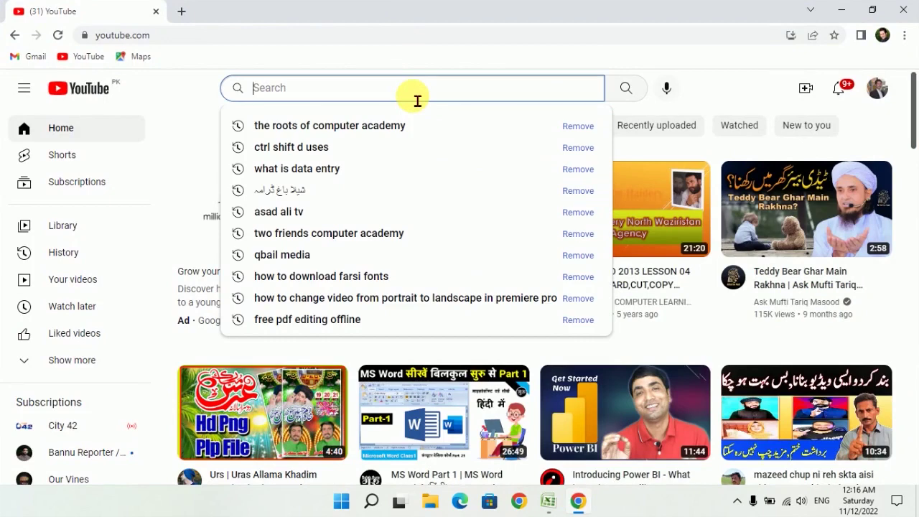
text(the)
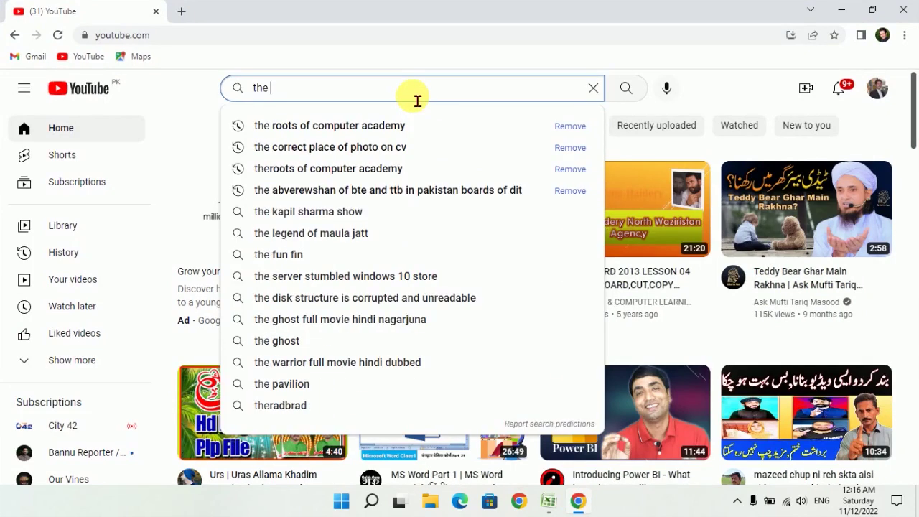
text( roots)
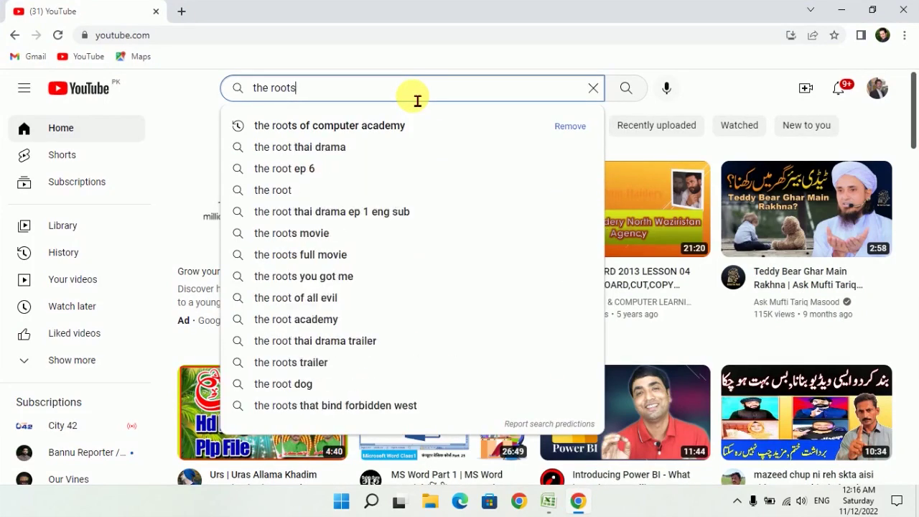
text( of compu)
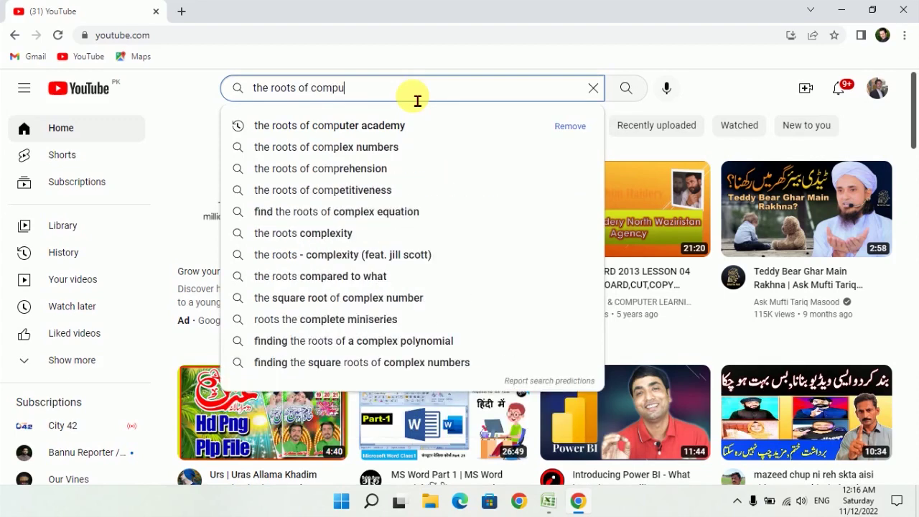
text(ter ac)
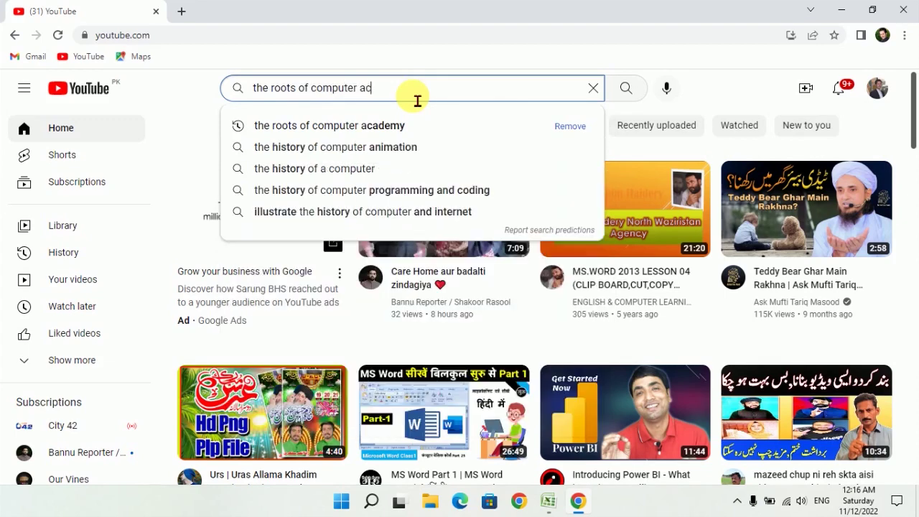
text(ademy)
key(Return)
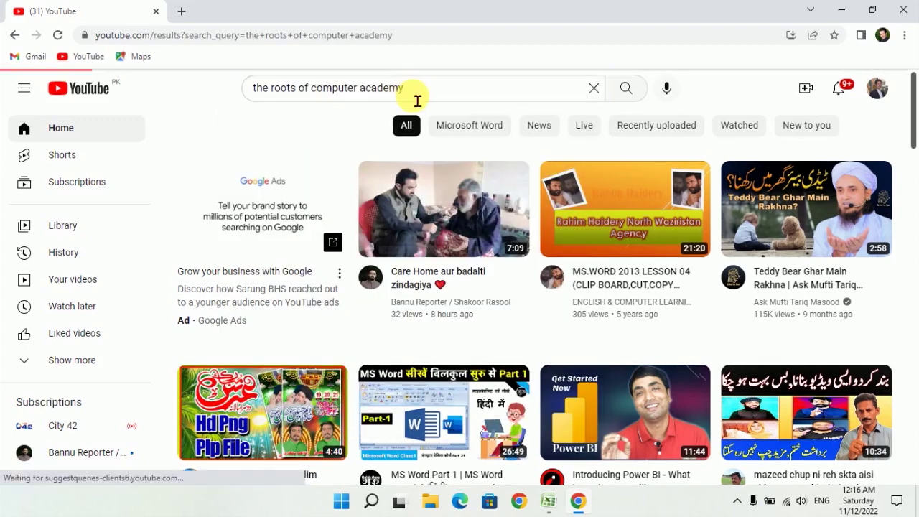
Open The Roots of Computer Academy channel from the search results
scroll(345, 173, down, 3)
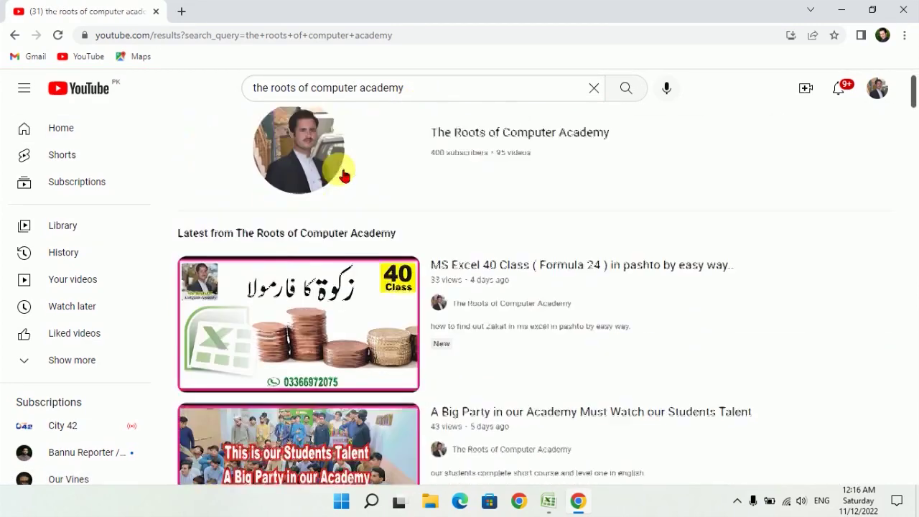
scroll(370, 179, up, 1)
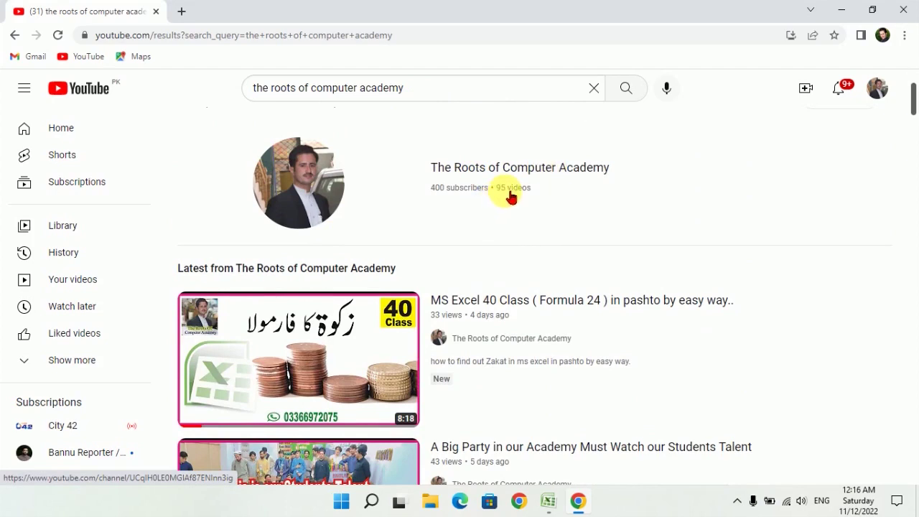
click(298, 188)
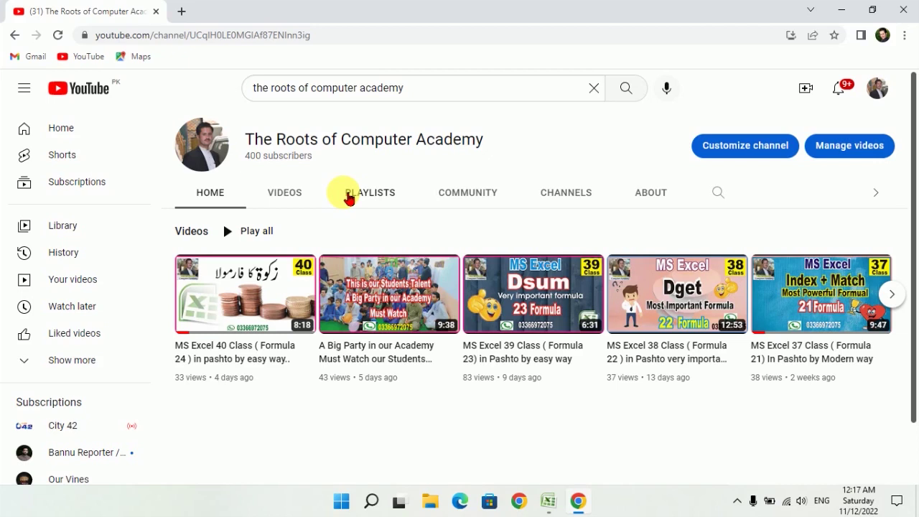
Play the MS Word Classes playlist from the channel's Playlists tab
click(374, 198)
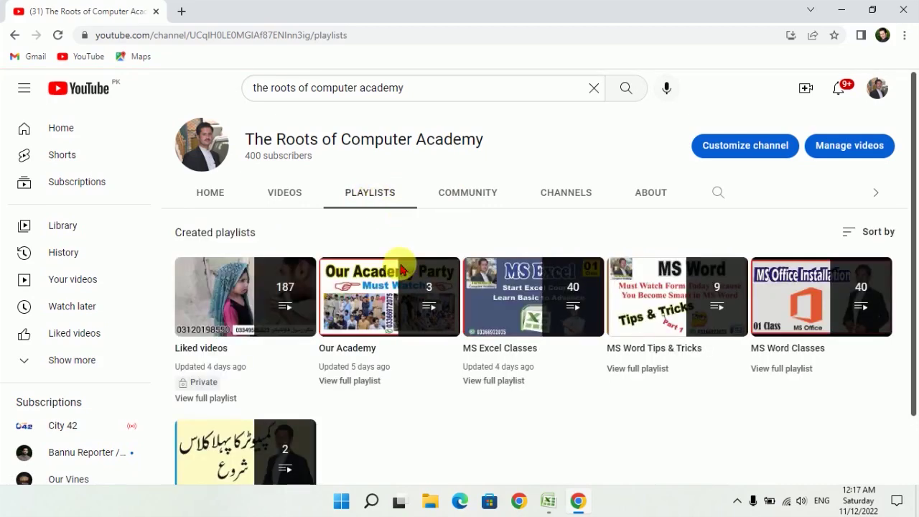
scroll(402, 309, down, 2)
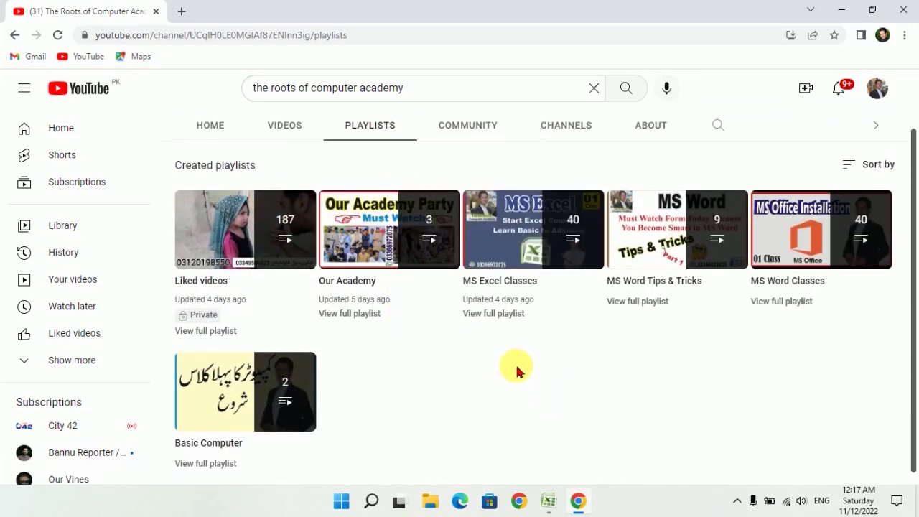
mouse_move(821, 297)
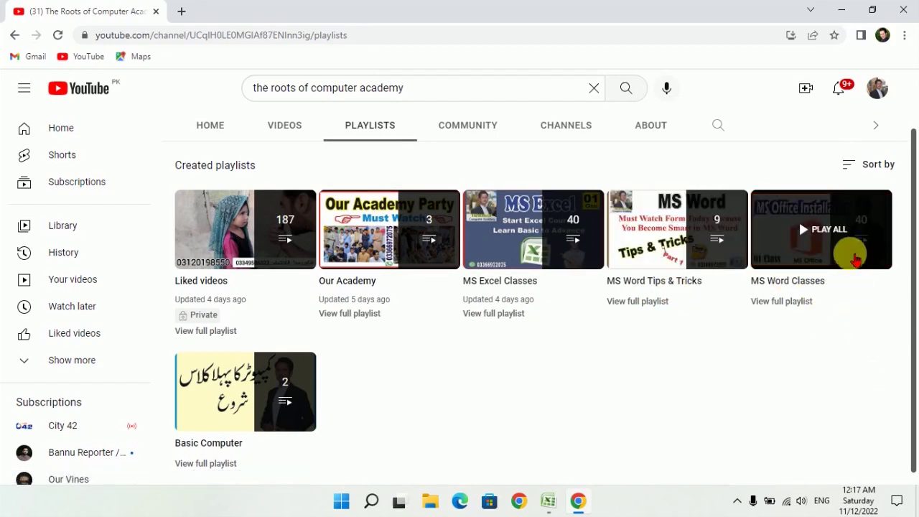
click(848, 248)
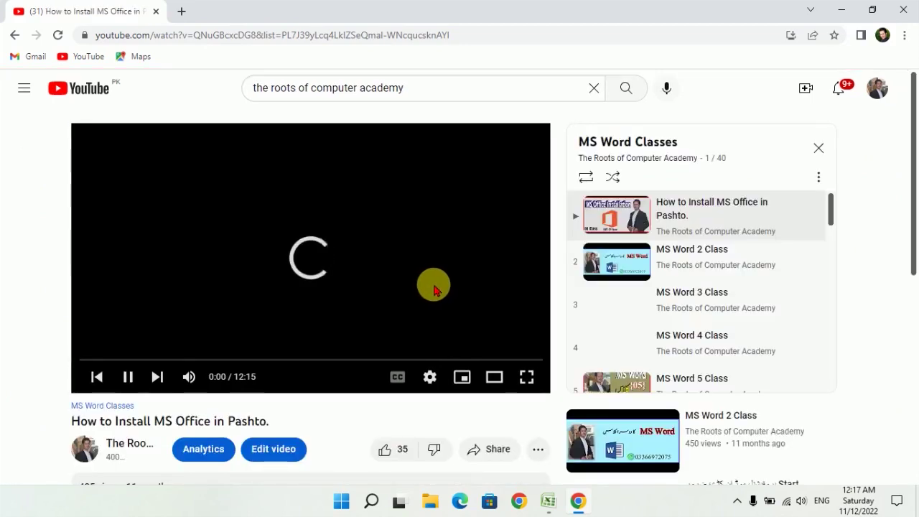
Pause the install video, browse and collapse the playlist panel, then go back to Playlists
click(136, 377)
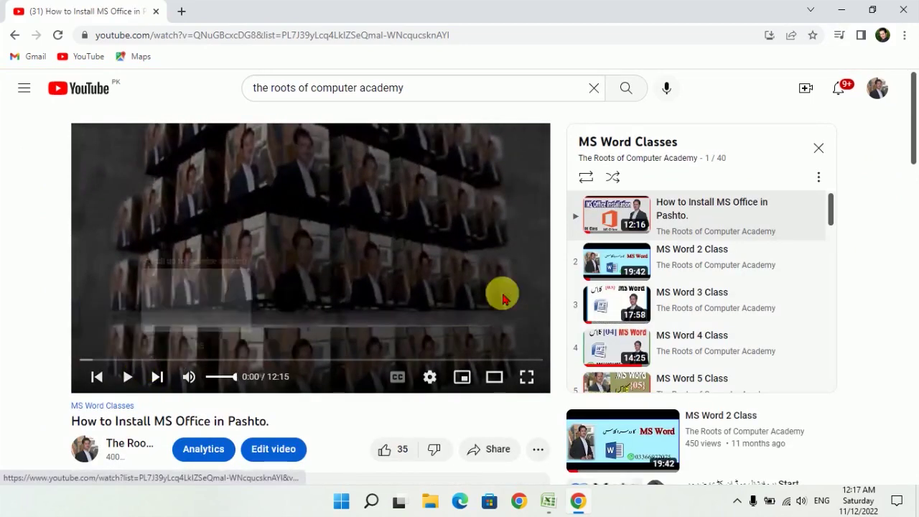
scroll(688, 232, down, 3)
scroll(687, 232, down, 3)
scroll(688, 232, down, 2)
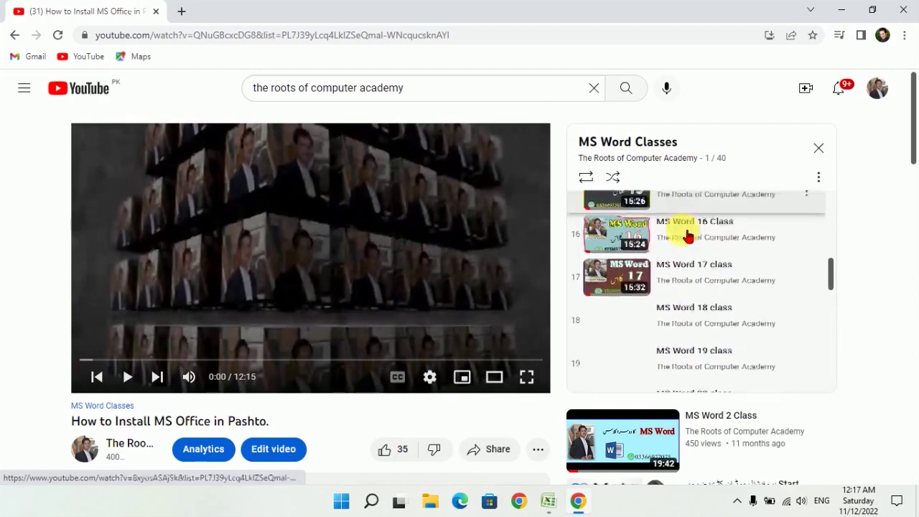
scroll(687, 232, down, 6)
scroll(688, 238, down, 6)
scroll(686, 240, down, 1)
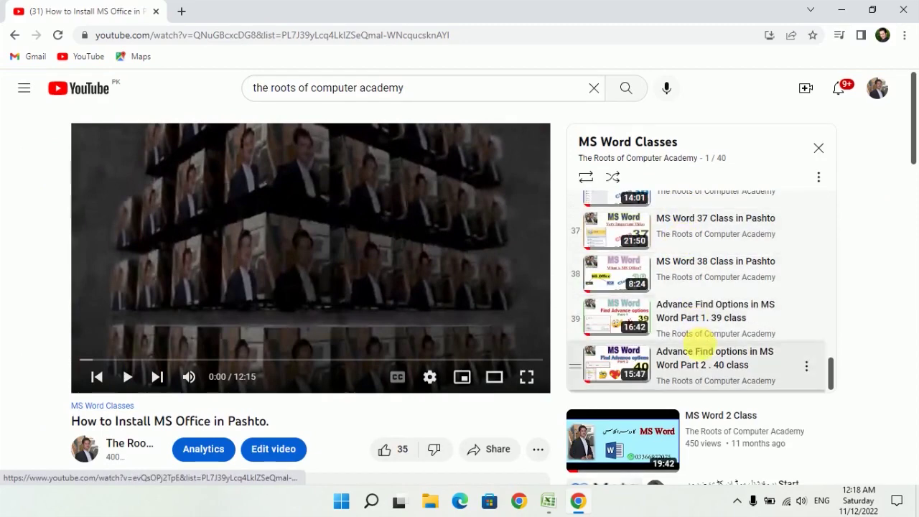
scroll(704, 349, up, 7)
scroll(704, 349, up, 8)
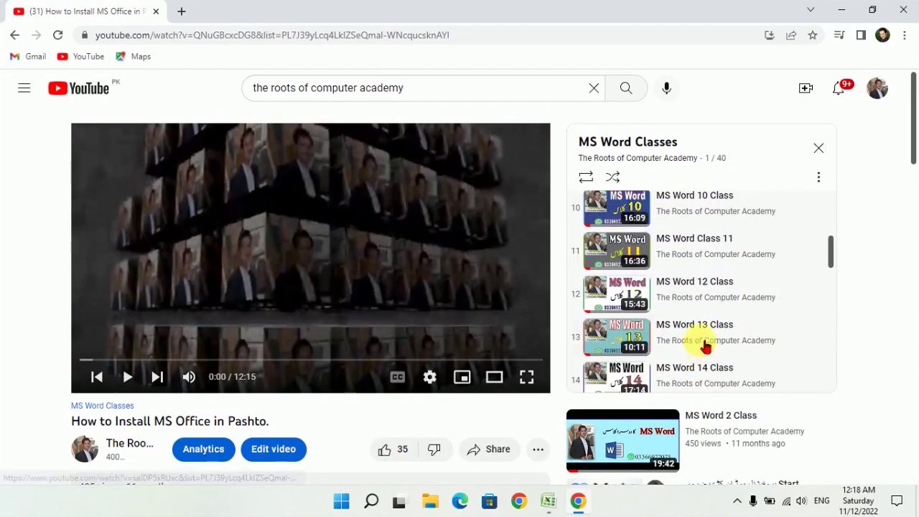
click(818, 148)
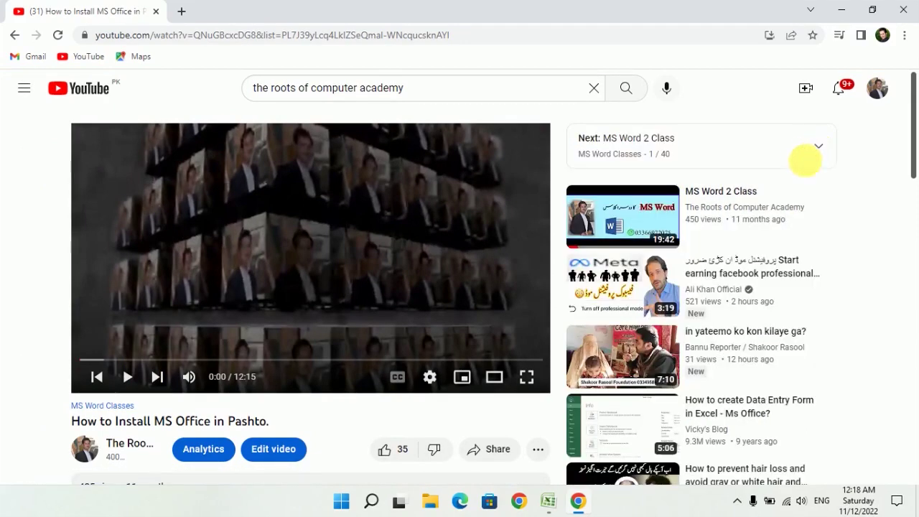
click(14, 35)
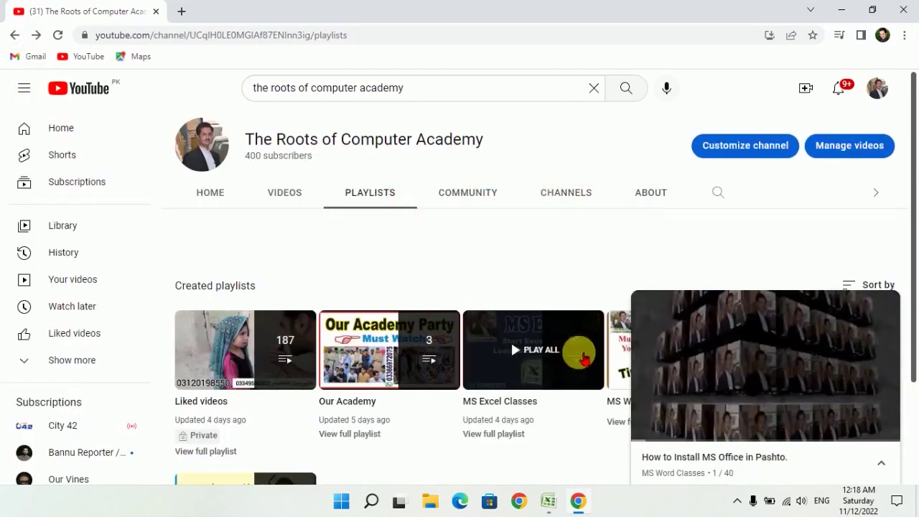
Close the still-playing video and scroll through the channel's six playlists
click(891, 307)
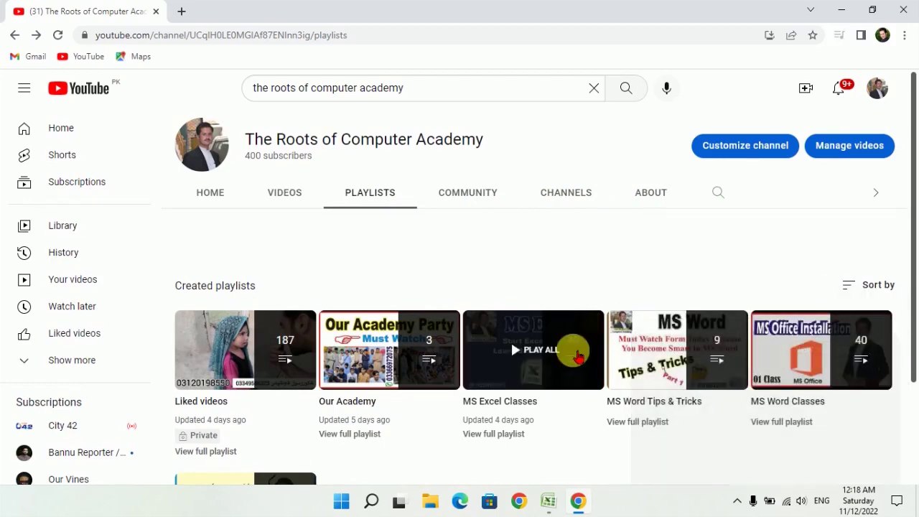
scroll(567, 344, down, 2)
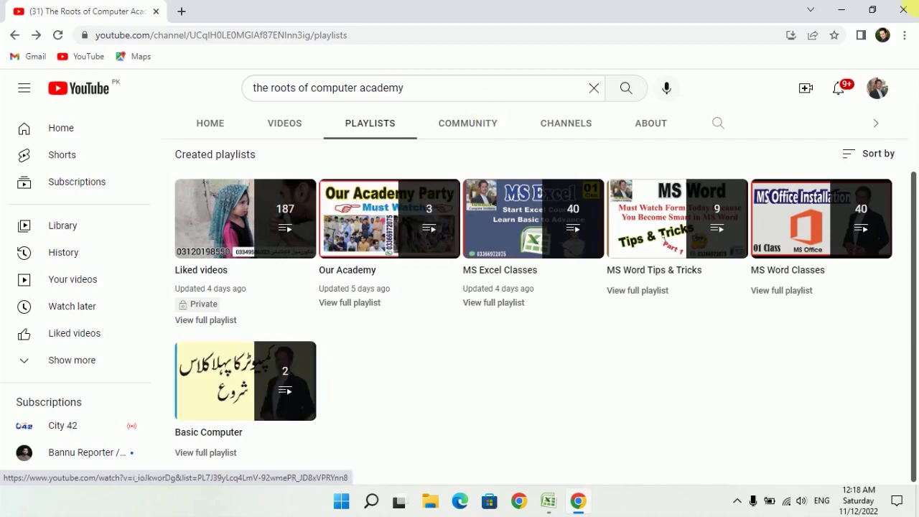
Switch to the Trim Formula workbook in Excel and look over the title and cells
click(554, 501)
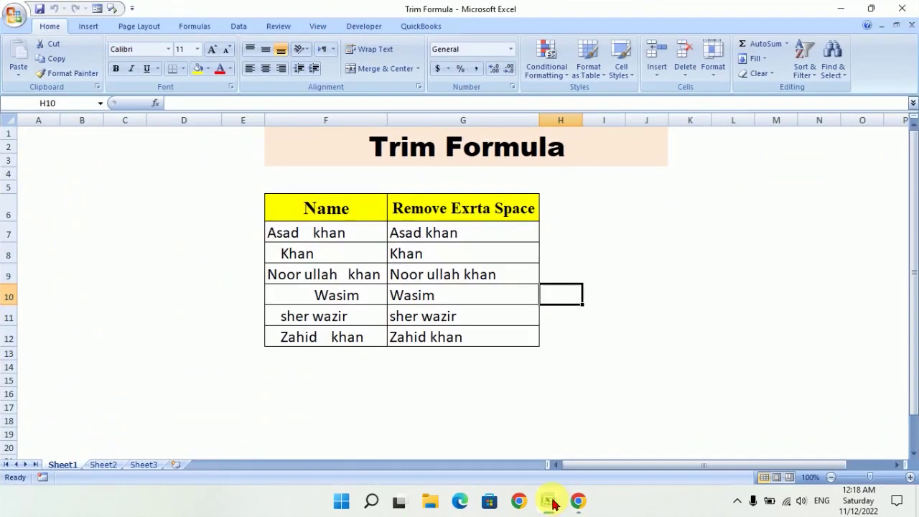
click(450, 259)
click(473, 162)
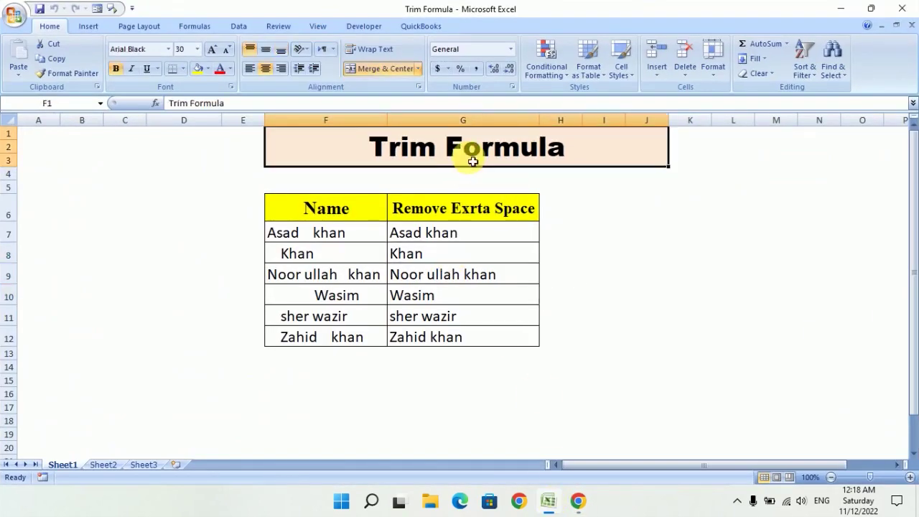
scroll(531, 209, up, 1)
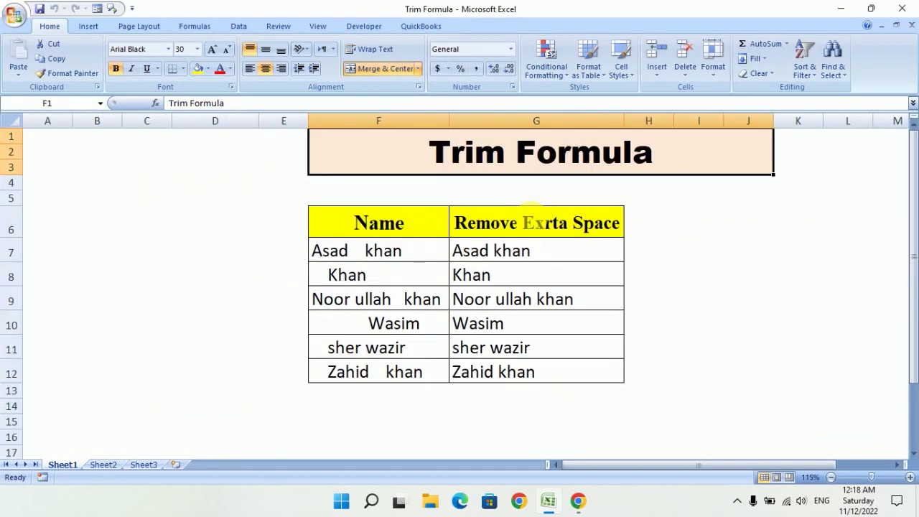
click(898, 465)
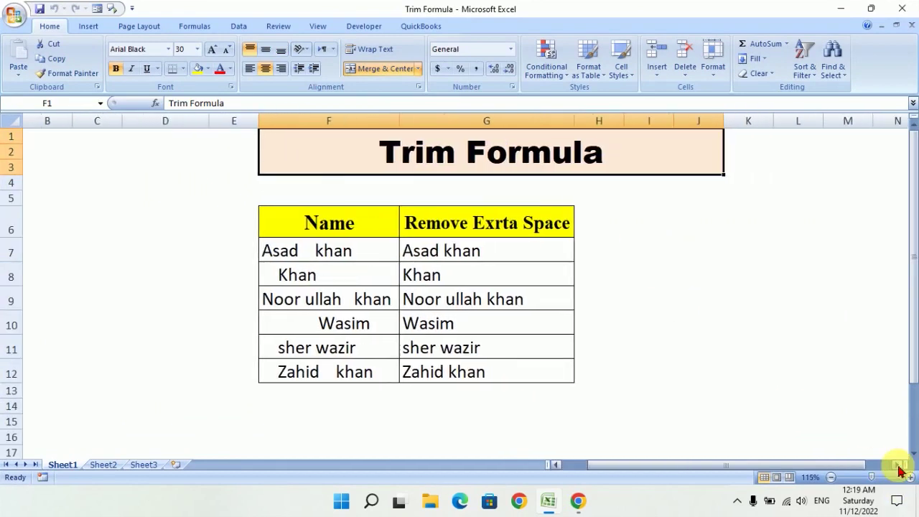
click(897, 465)
click(639, 291)
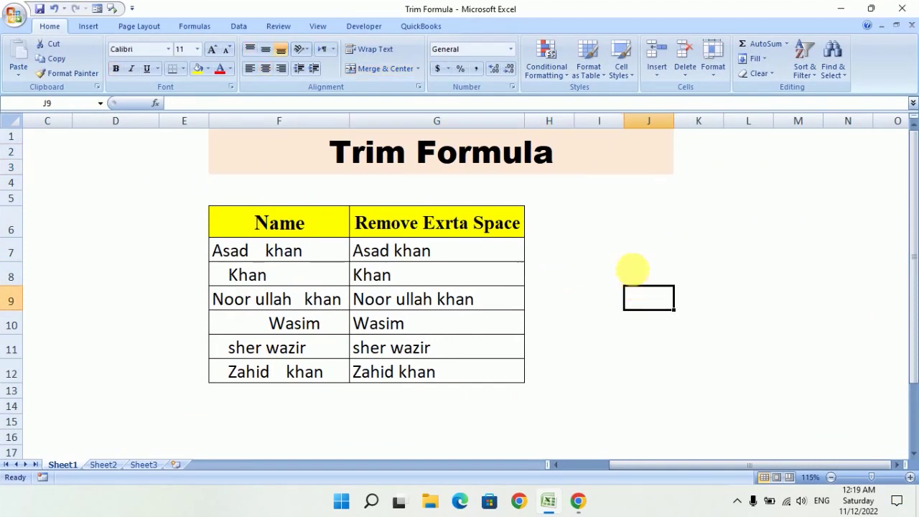
click(566, 182)
click(567, 162)
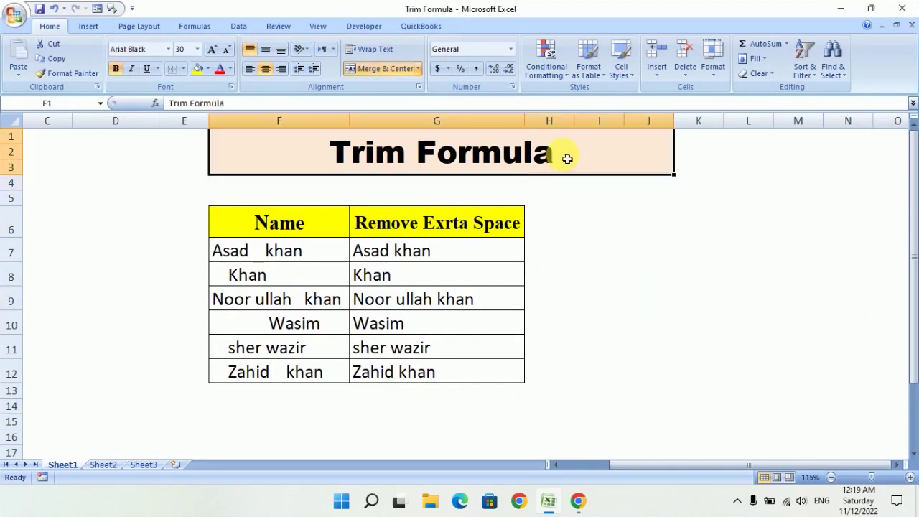
Select the existing TRIM results in G7:G12 under the Remove Exrta Space heading
click(478, 228)
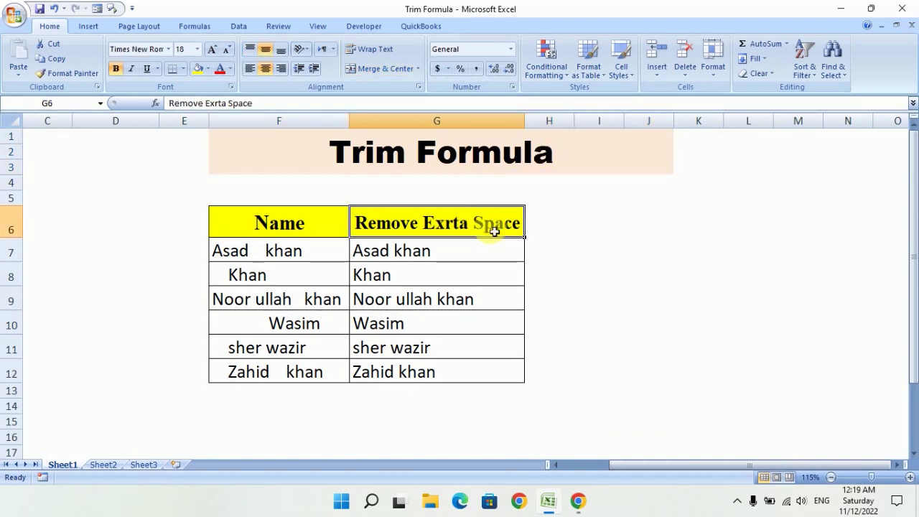
click(458, 163)
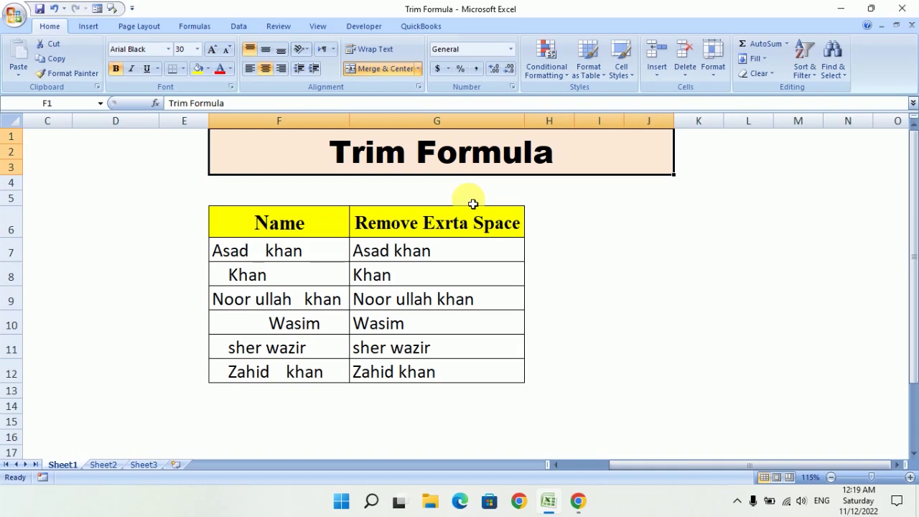
click(466, 214)
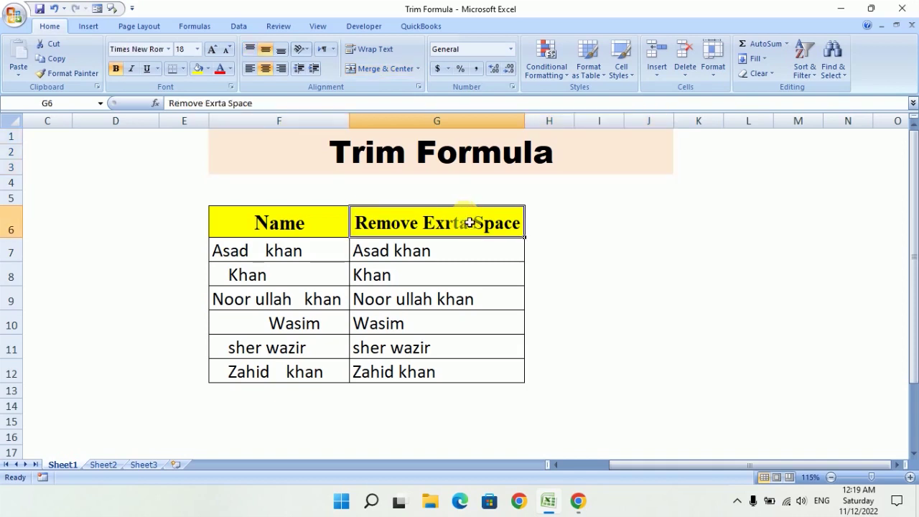
click(684, 294)
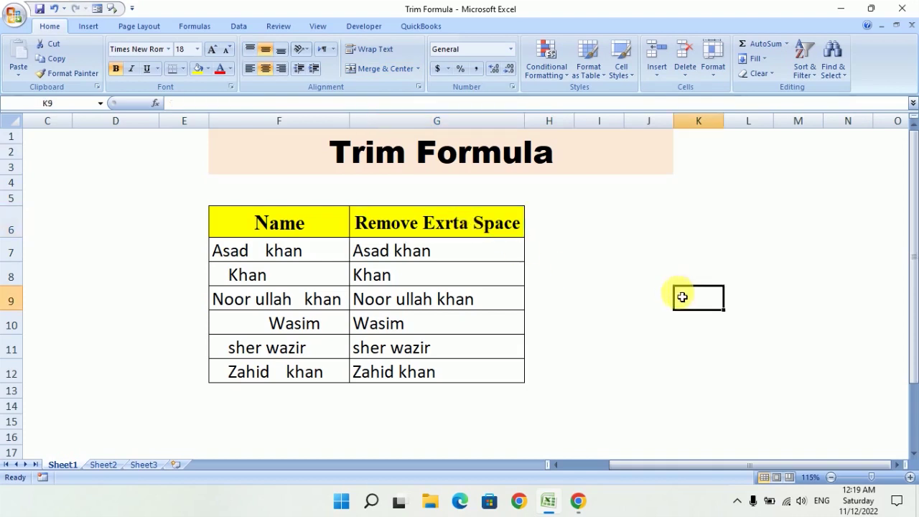
drag(364, 250, 382, 374)
key(Delete)
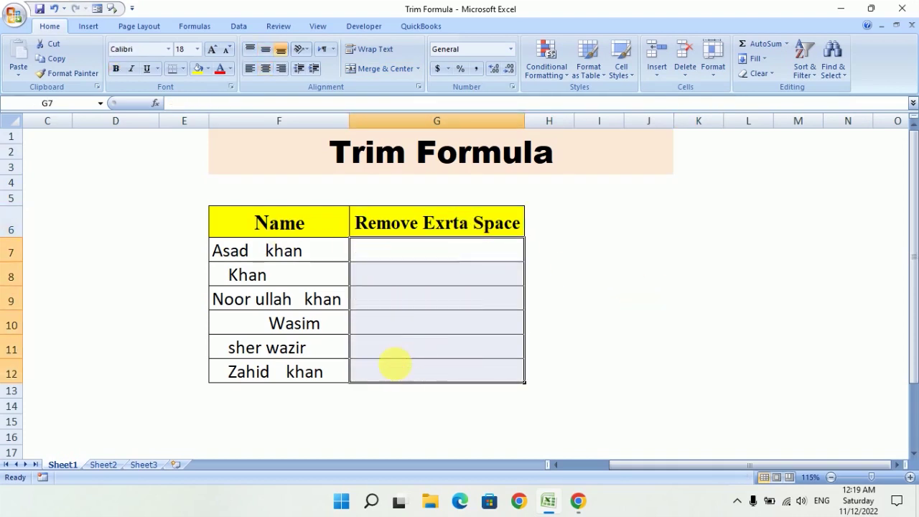
click(279, 252)
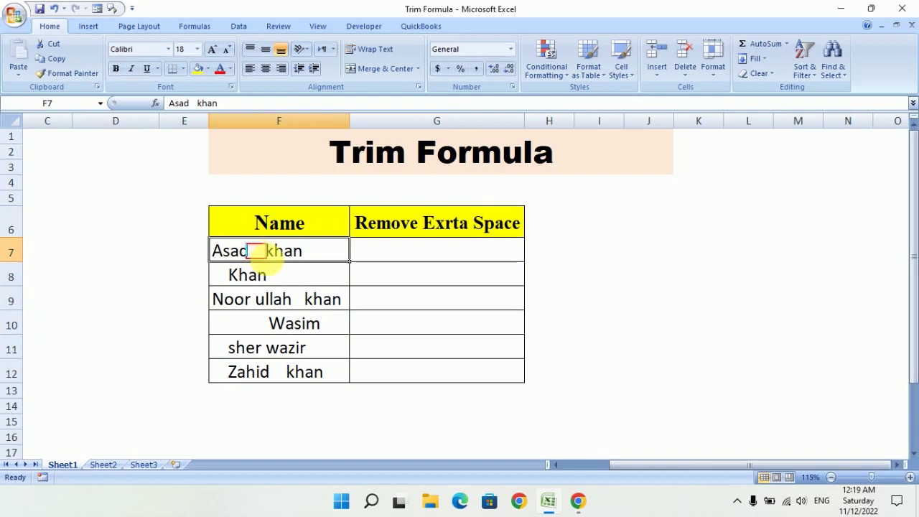
drag(260, 255, 267, 258)
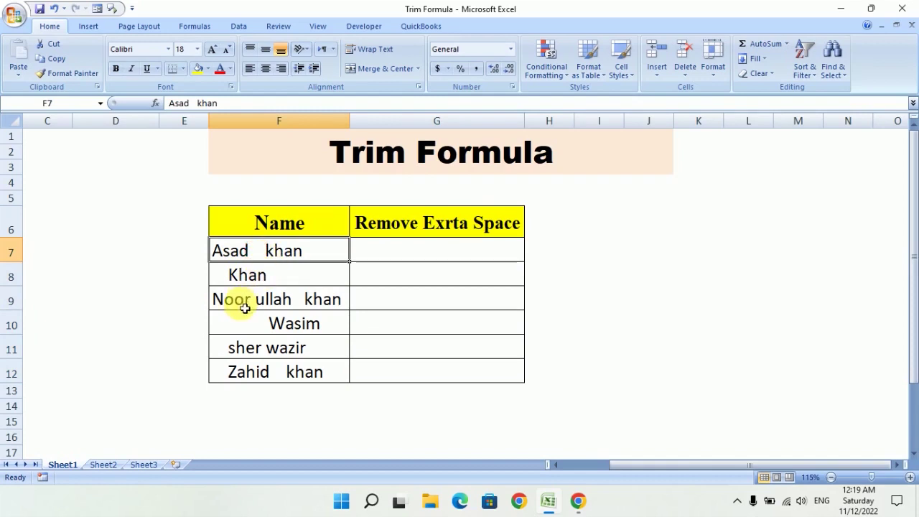
click(235, 300)
click(244, 275)
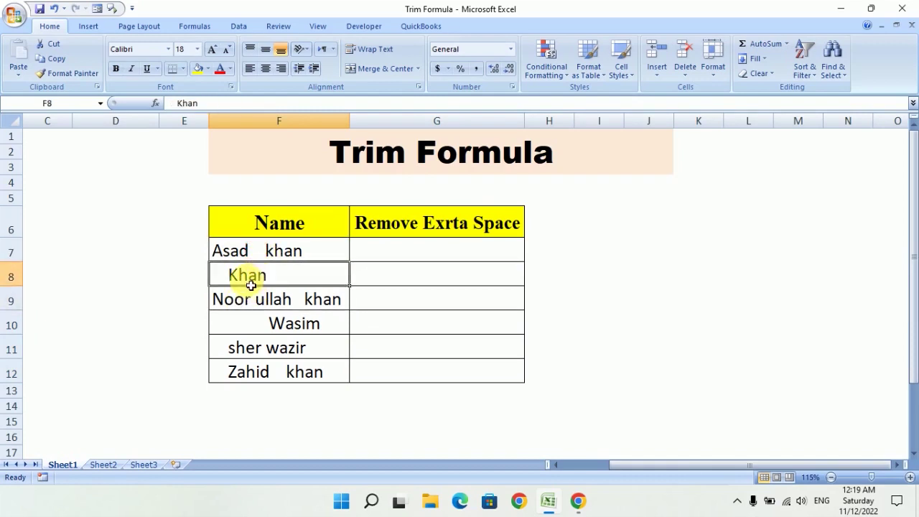
mouse_move(216, 268)
mouse_down()
mouse_move(229, 281)
mouse_move(283, 282)
mouse_up()
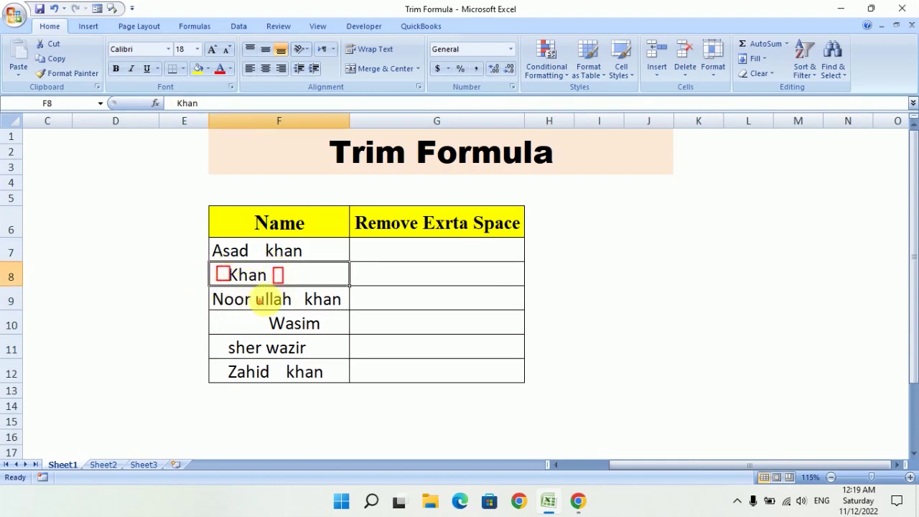
drag(289, 296, 304, 303)
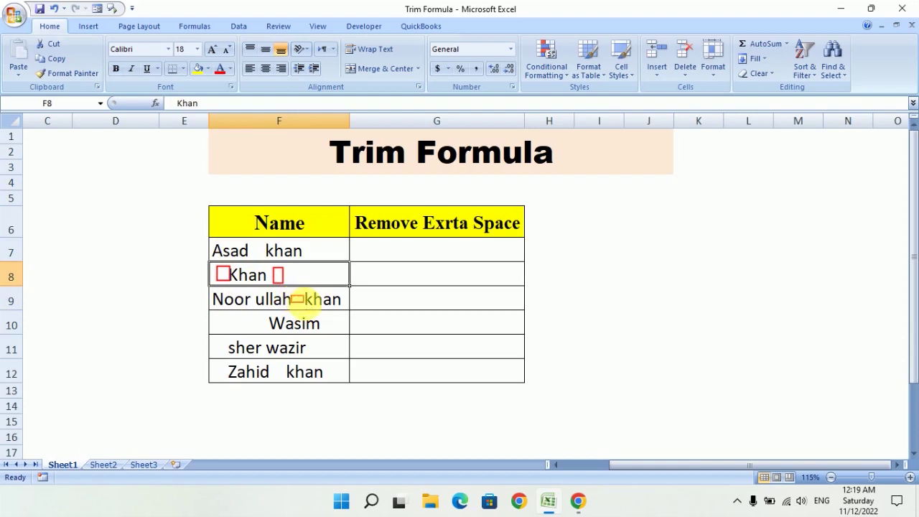
drag(210, 312, 267, 332)
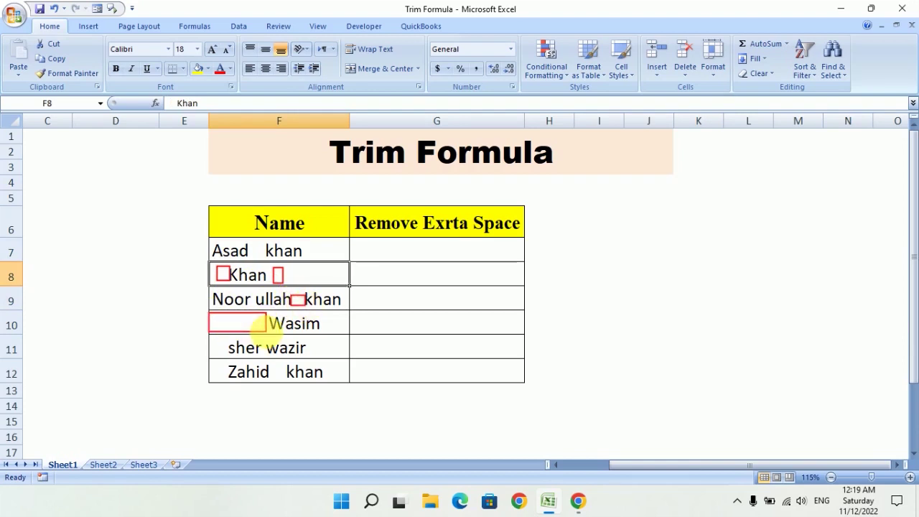
key(Escape)
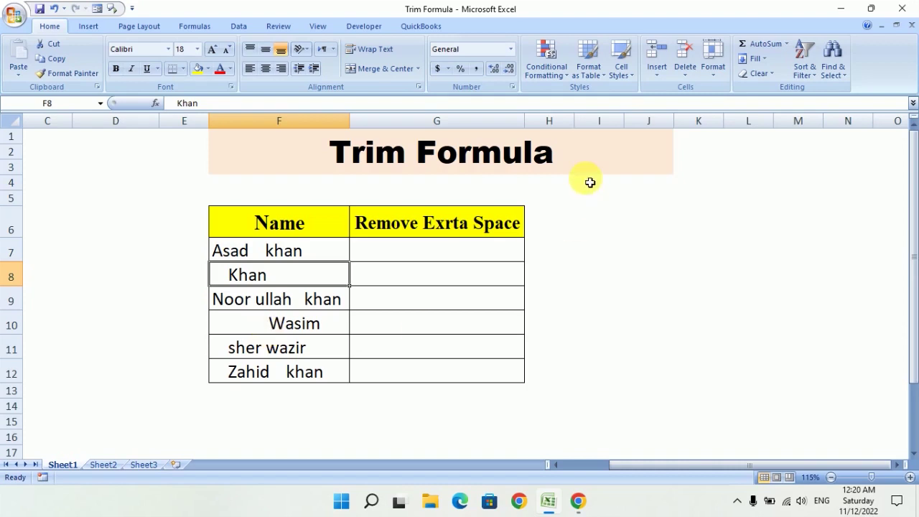
click(395, 163)
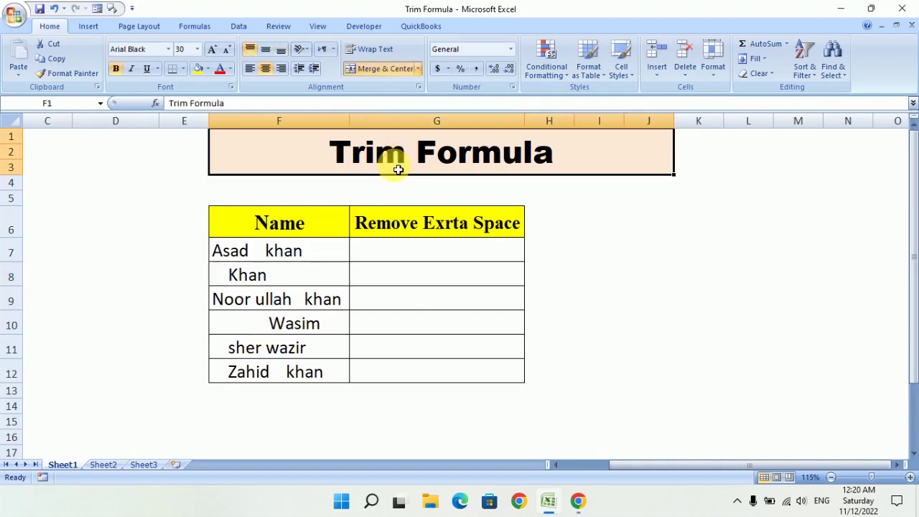
click(415, 257)
text(=)
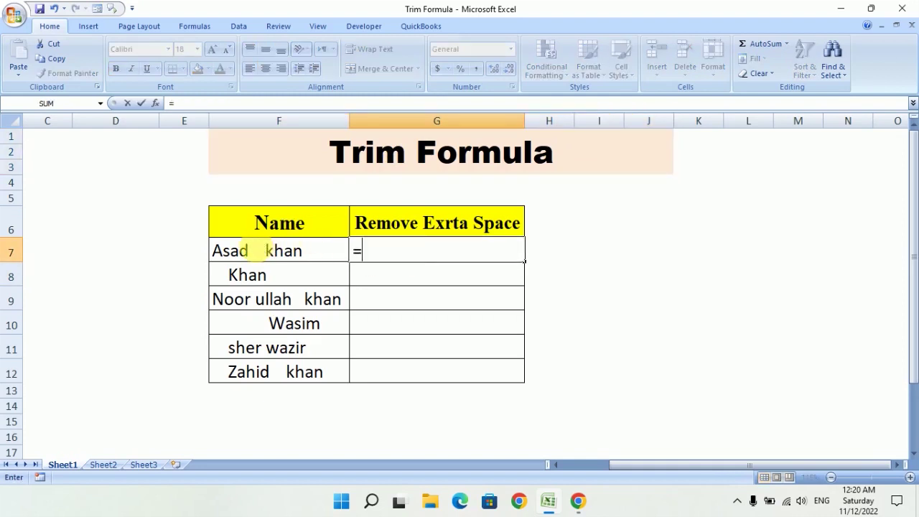
text(t)
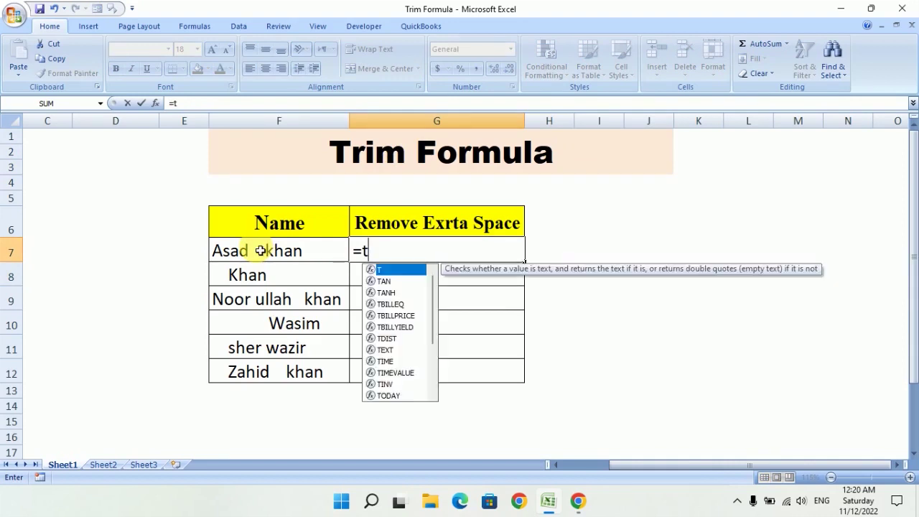
text(rim)
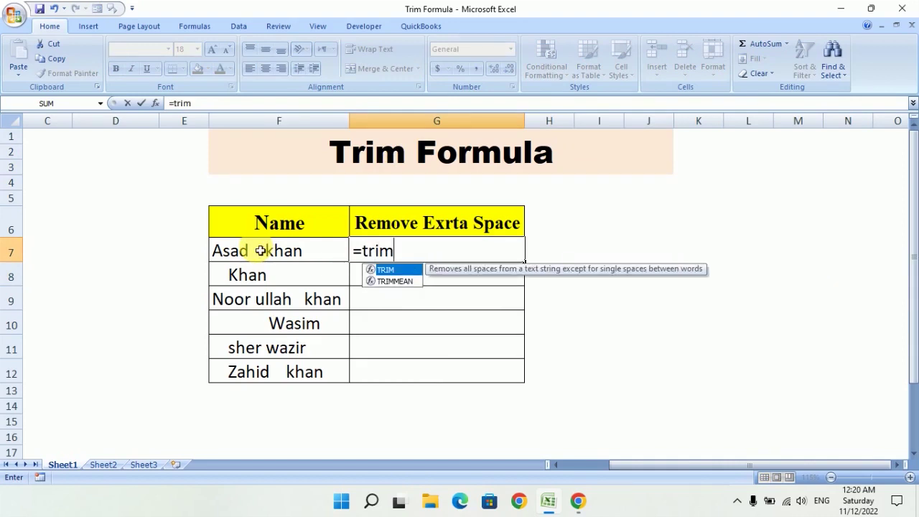
key(Tab)
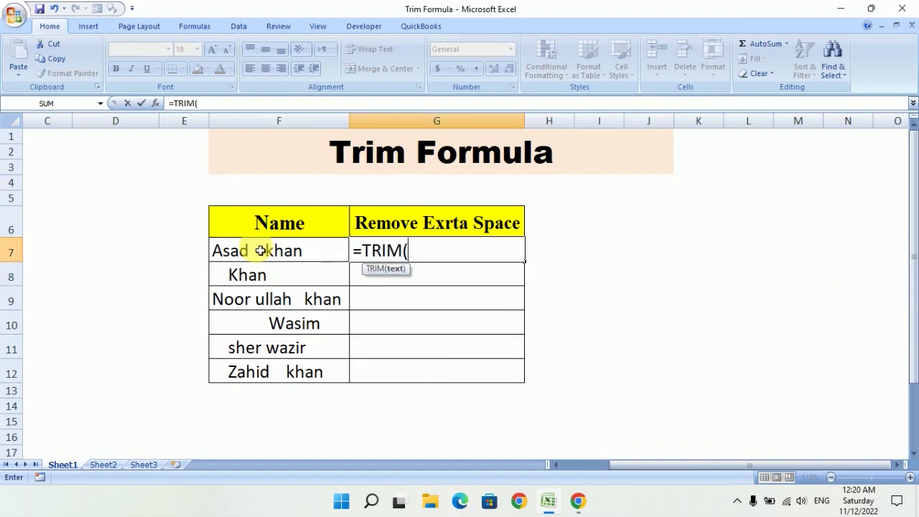
key(BackSpace)
key(BackSpace)
key(BackSpace)
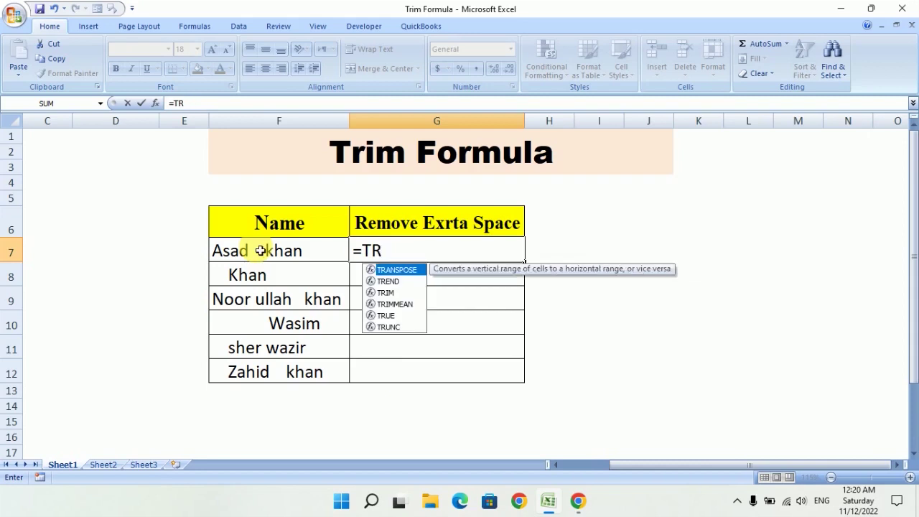
text(im)
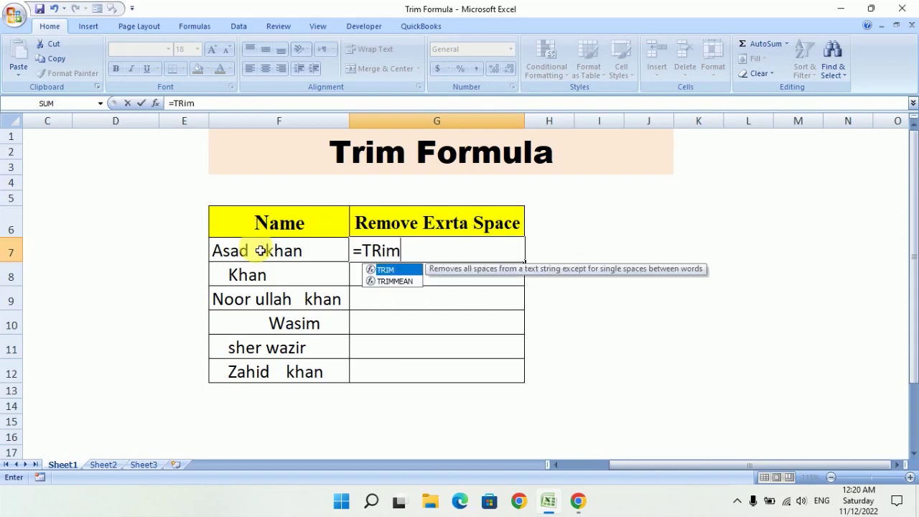
key(Tab)
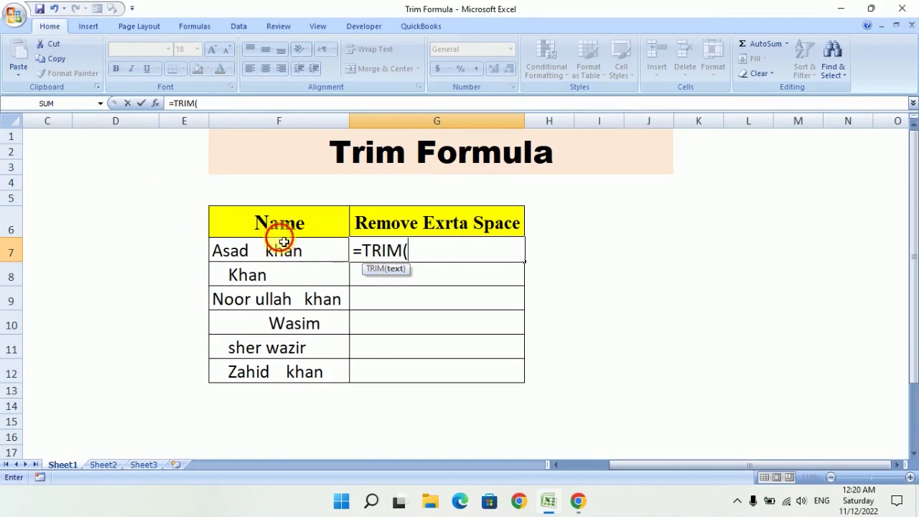
click(279, 230)
click(284, 255)
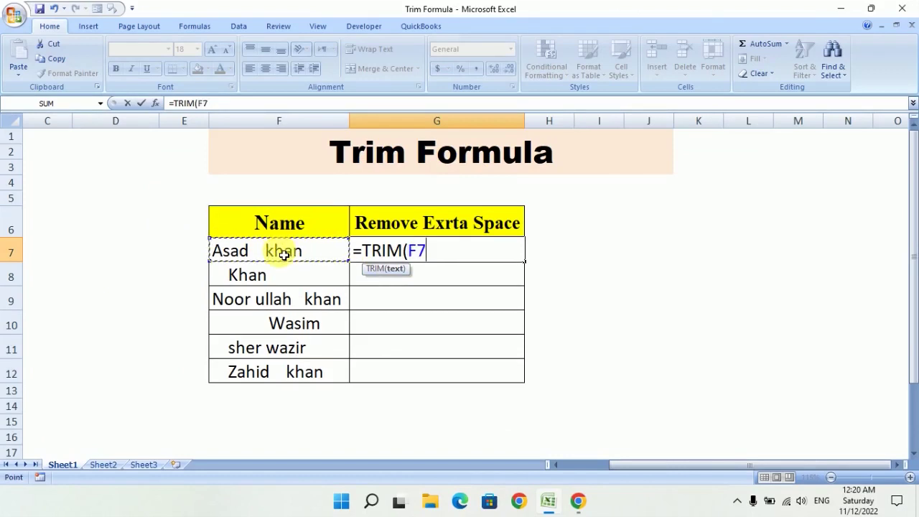
text())
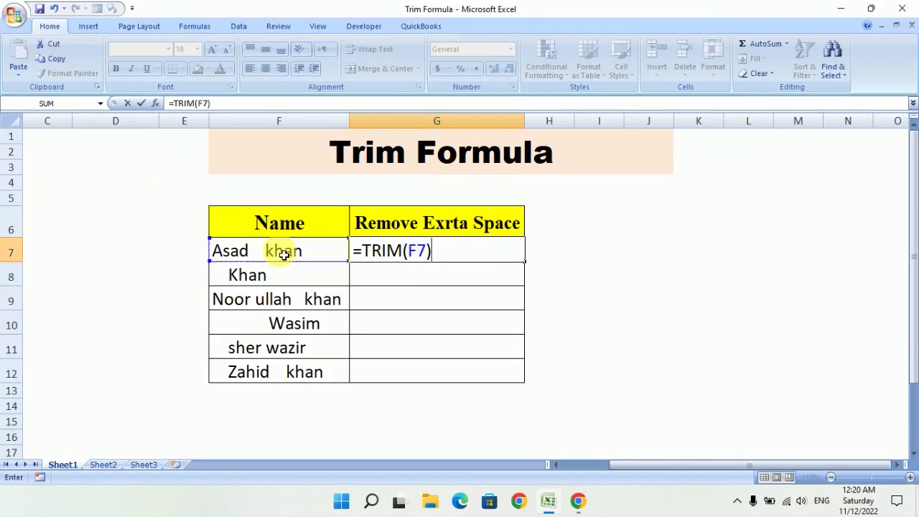
key(Return)
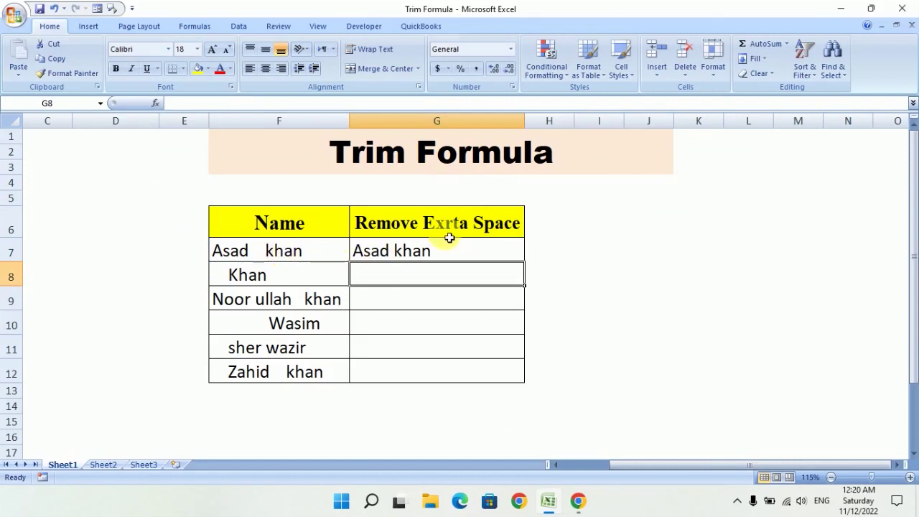
Fill the TRIM formula down to G12, then delete the results in G7:G12
click(448, 253)
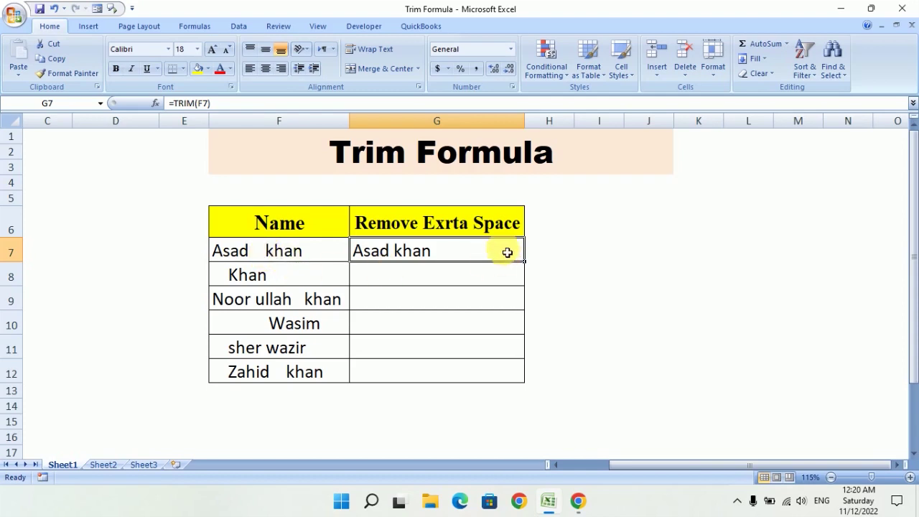
drag(532, 267, 526, 390)
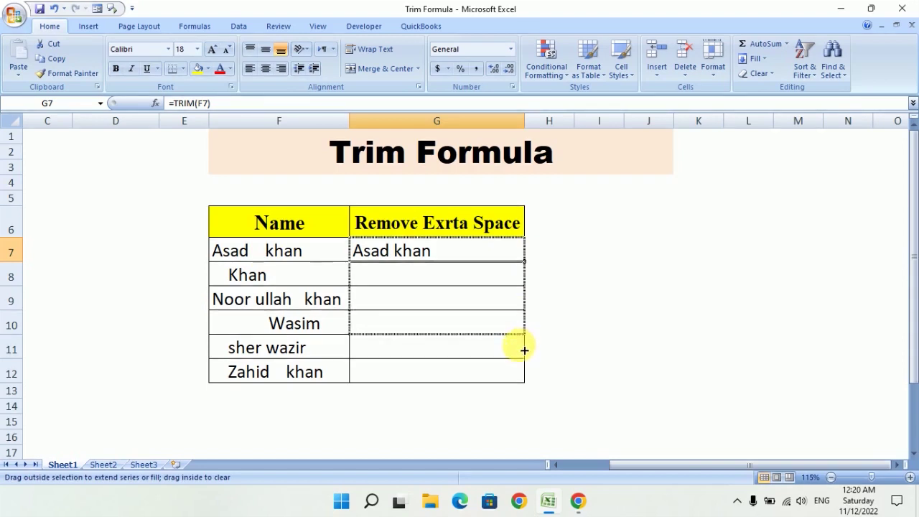
click(472, 321)
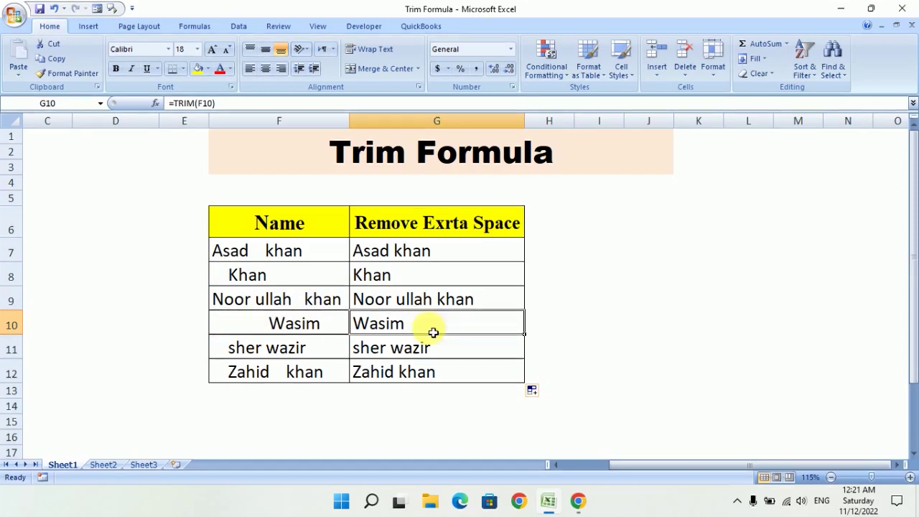
drag(442, 261, 456, 386)
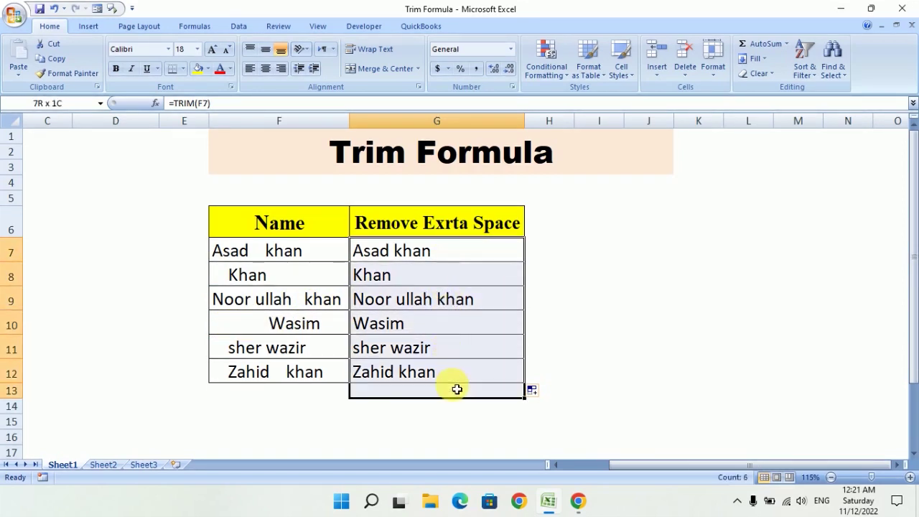
key(Delete)
click(460, 255)
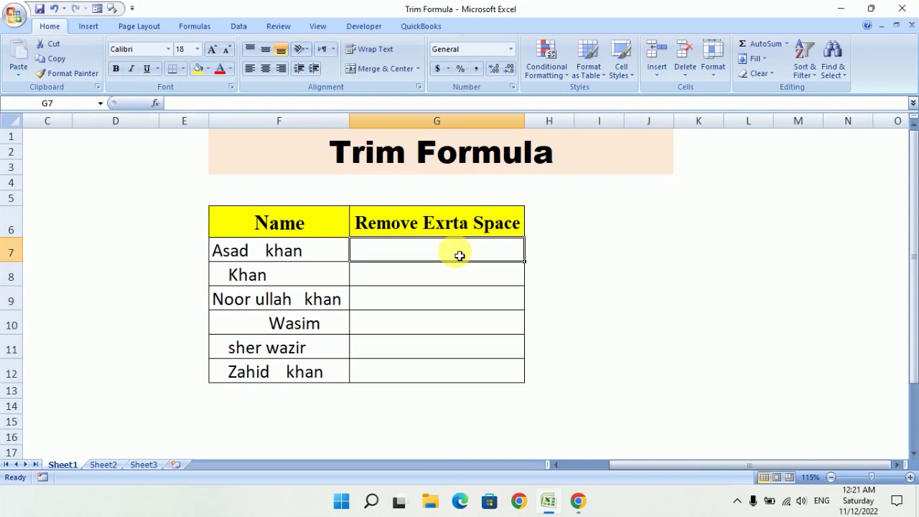
text(=trim)
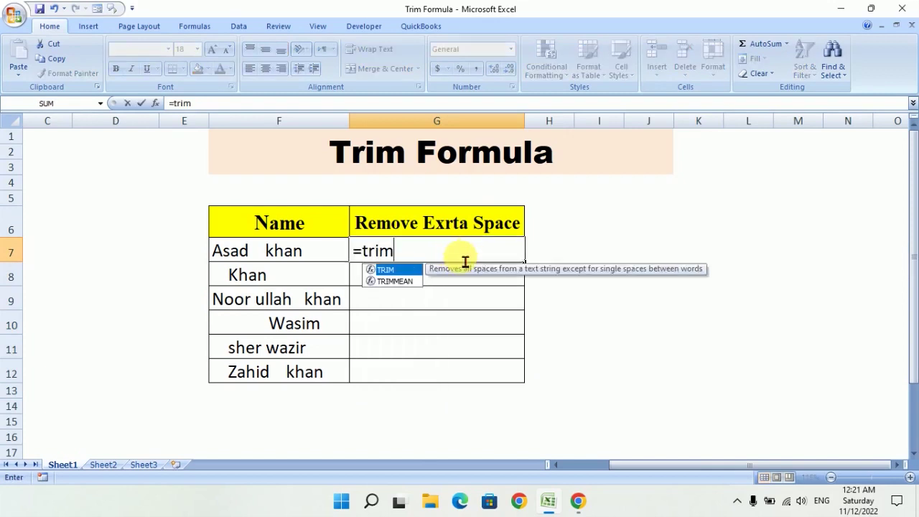
key(Tab)
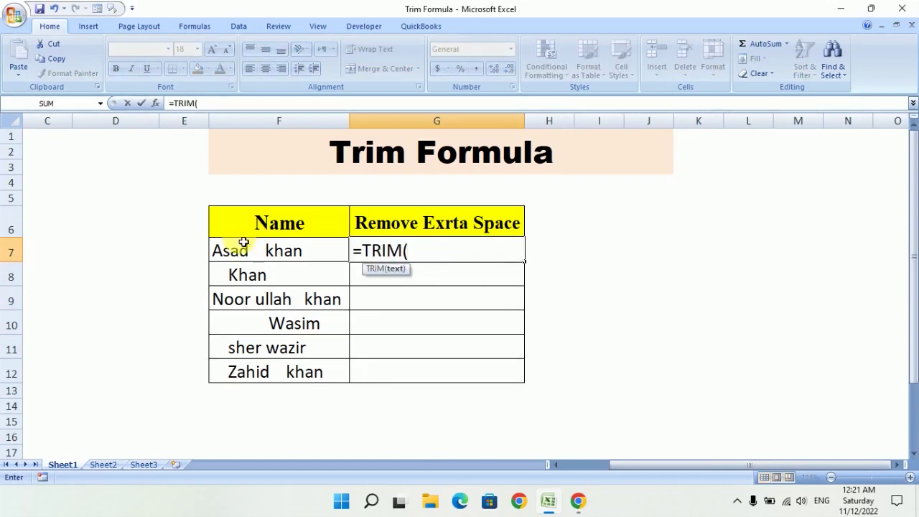
click(242, 248)
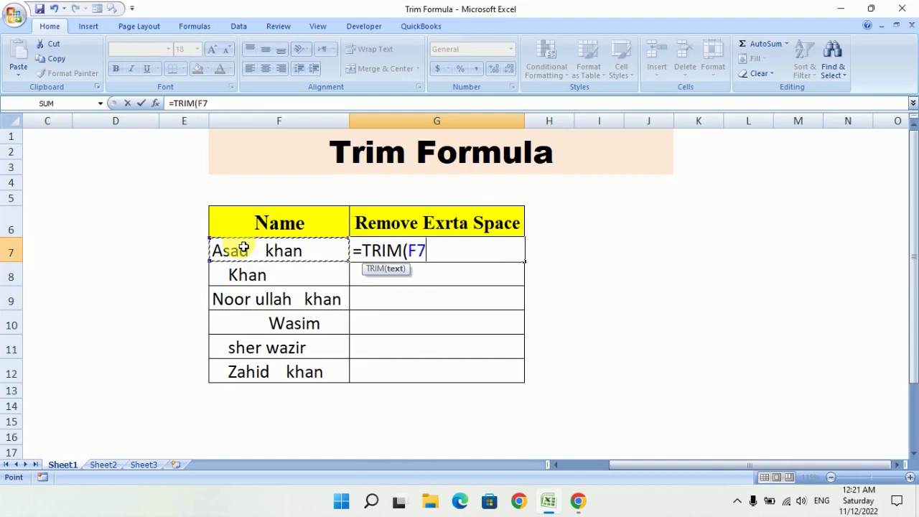
text())
key(Return)
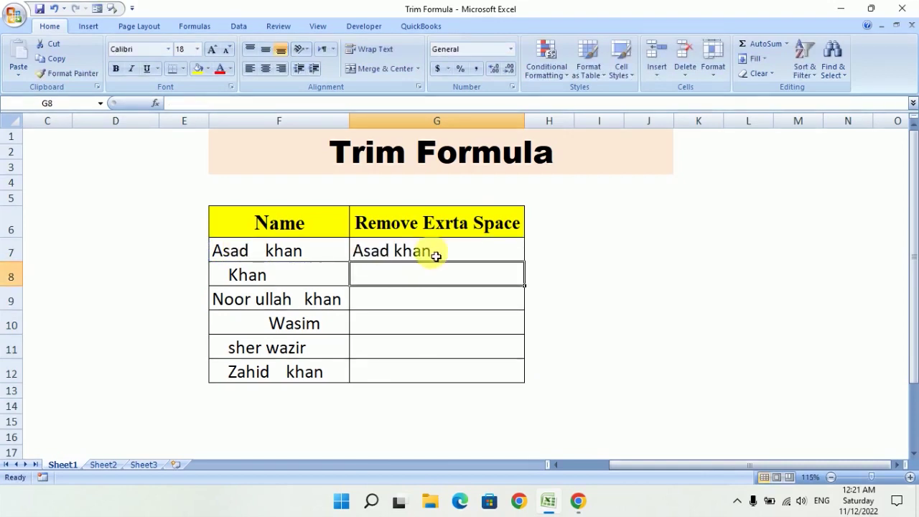
Compare the original spaced names in F7:F12 with the G7 result
drag(251, 251, 248, 368)
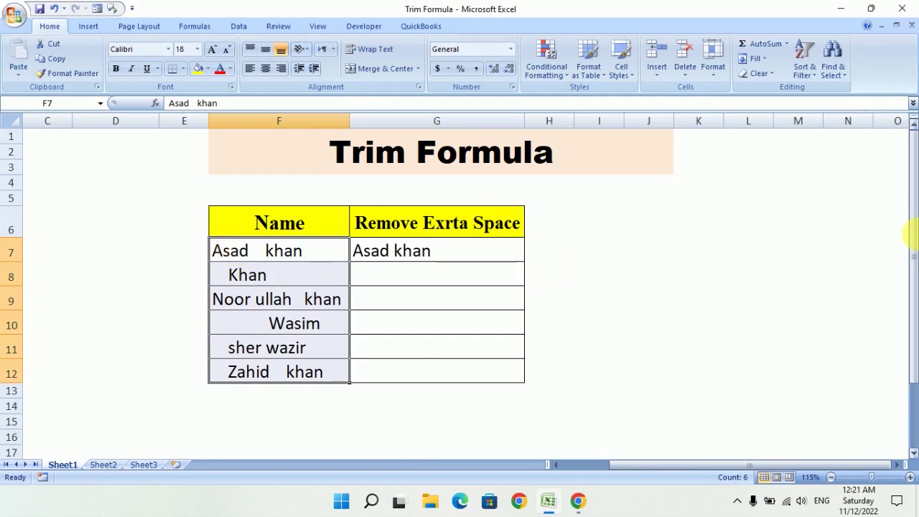
click(843, 197)
click(128, 154)
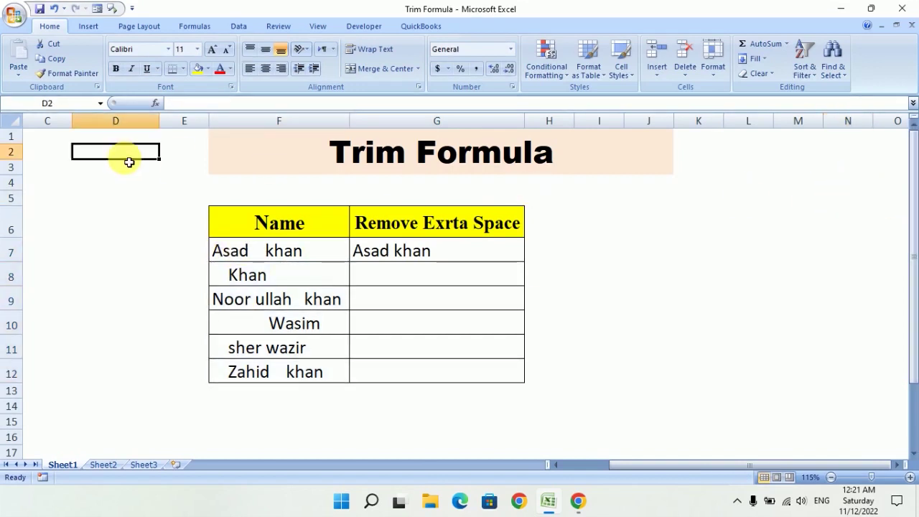
click(44, 153)
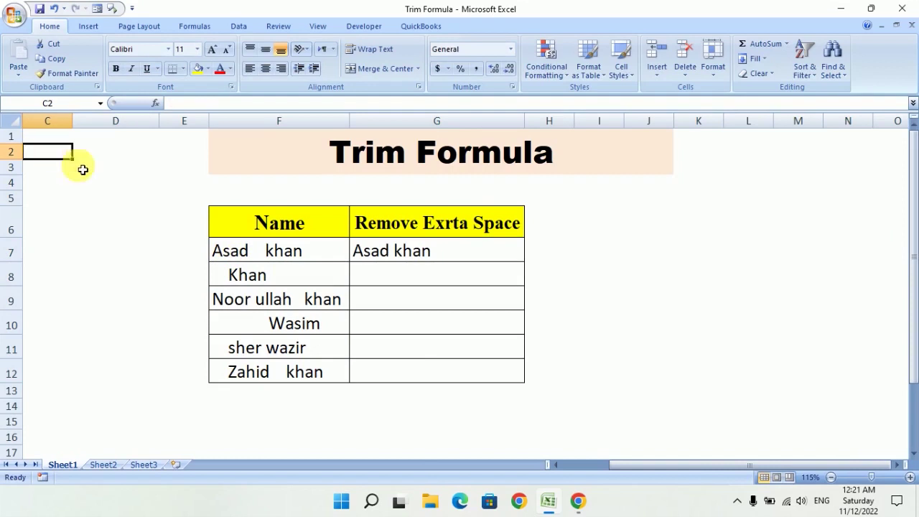
click(320, 251)
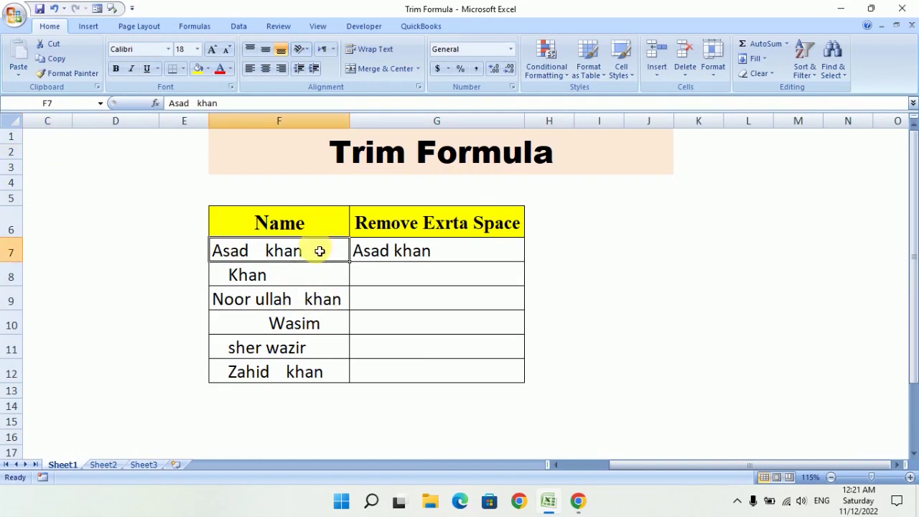
click(441, 258)
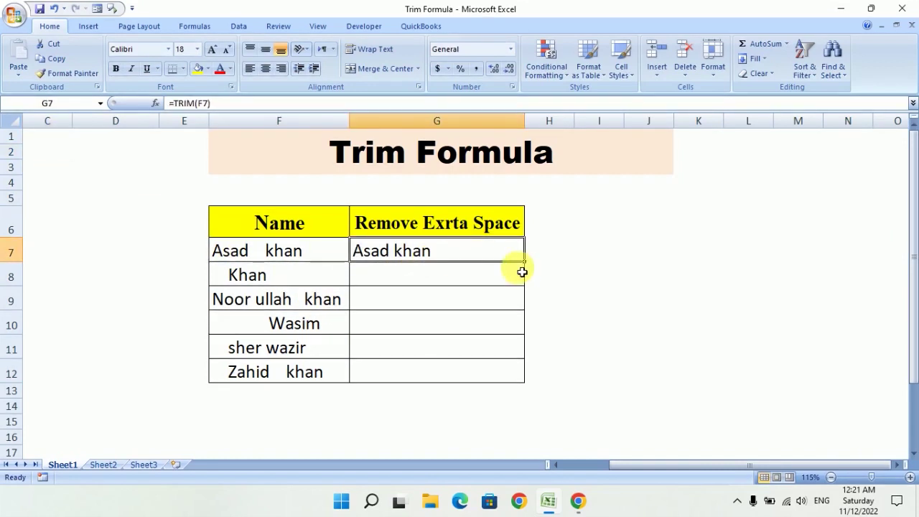
Fill =TRIM(F7) down through G12 and compare the cleaned names against F7:F12
double_click(523, 260)
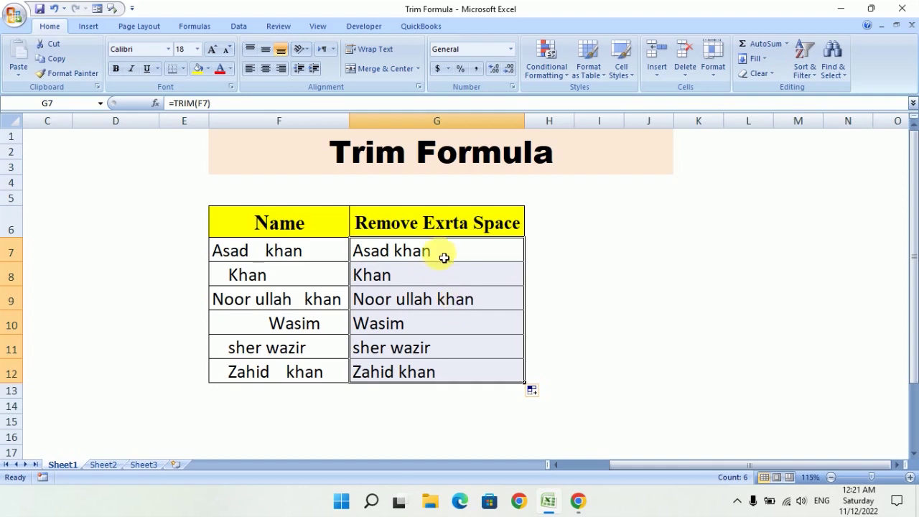
drag(427, 223, 434, 340)
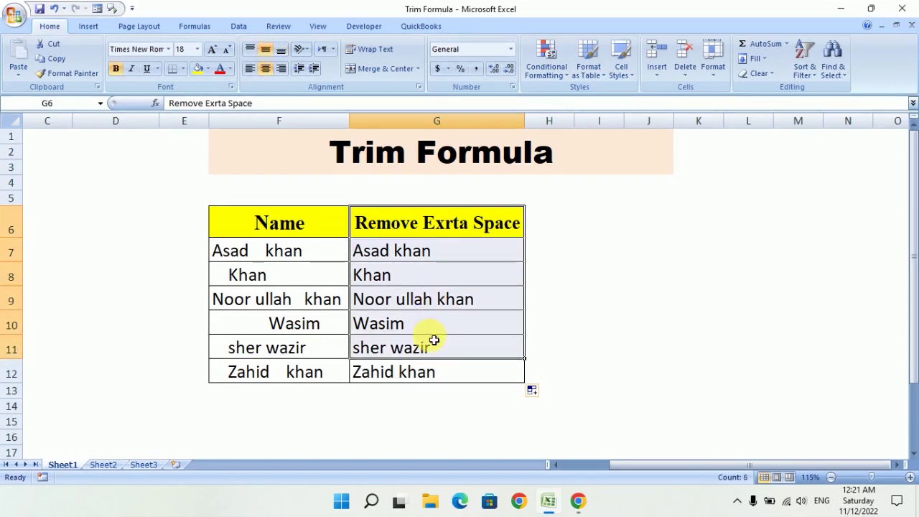
click(415, 249)
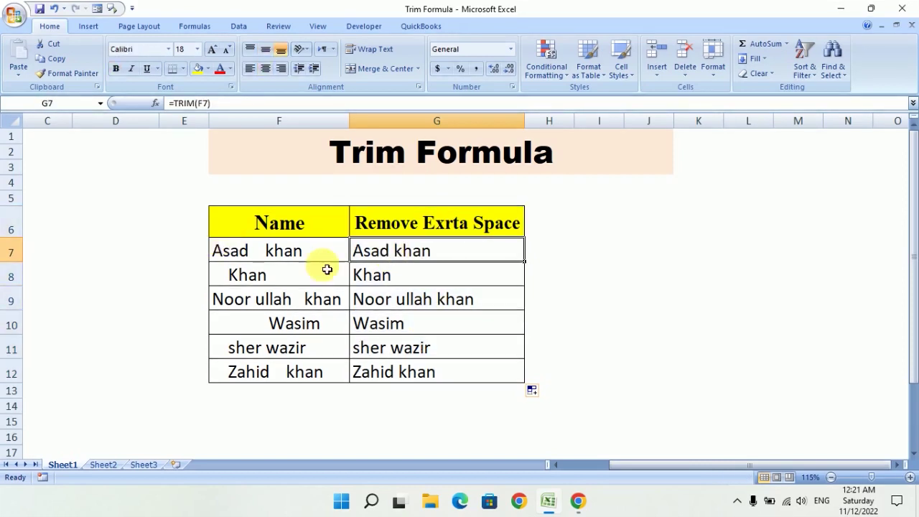
drag(357, 251, 369, 374)
mouse_move(283, 263)
mouse_down()
mouse_move(285, 321)
mouse_move(266, 266)
mouse_move(279, 370)
mouse_up()
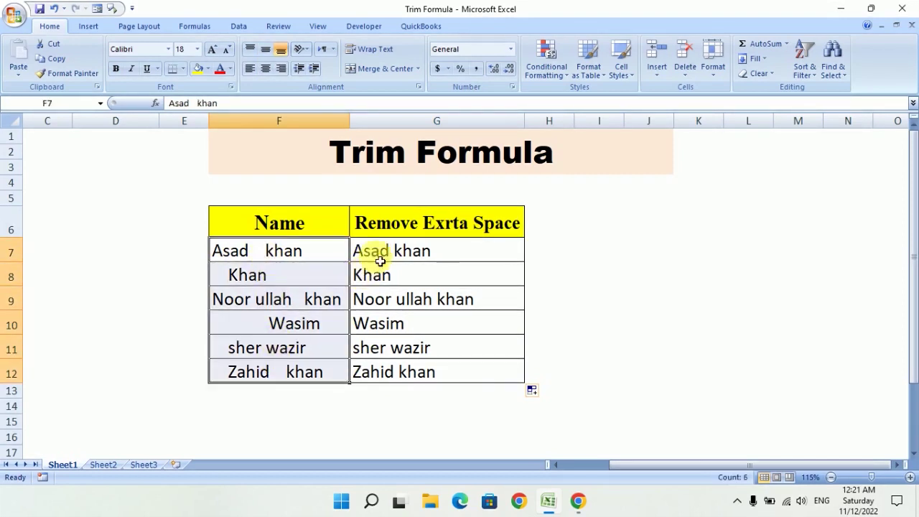
drag(380, 261, 378, 373)
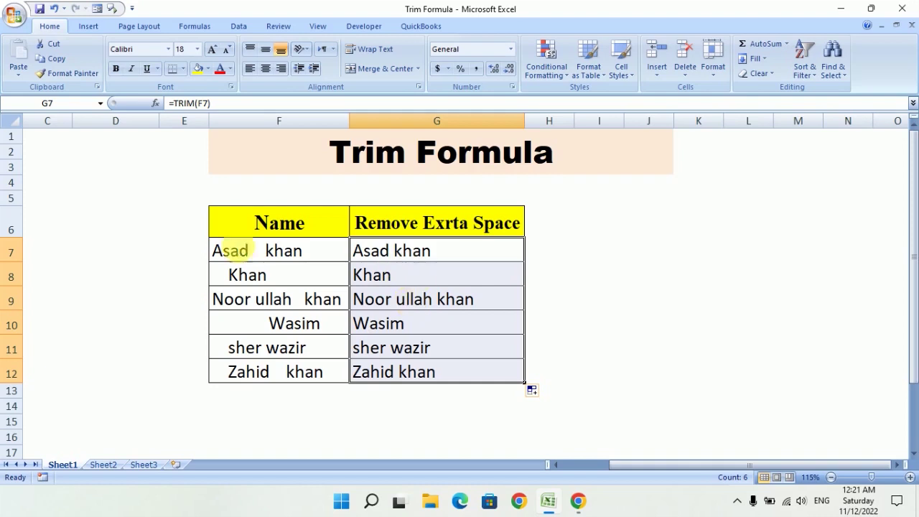
click(246, 250)
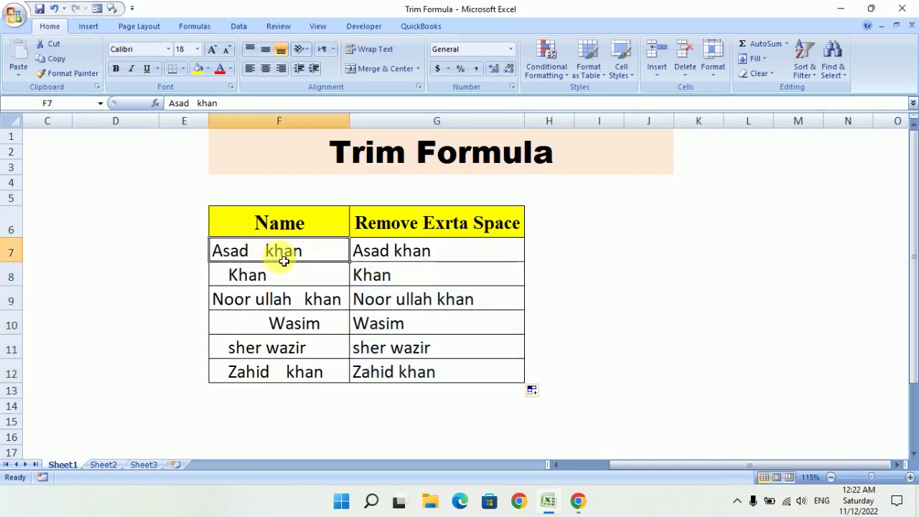
drag(485, 253, 497, 372)
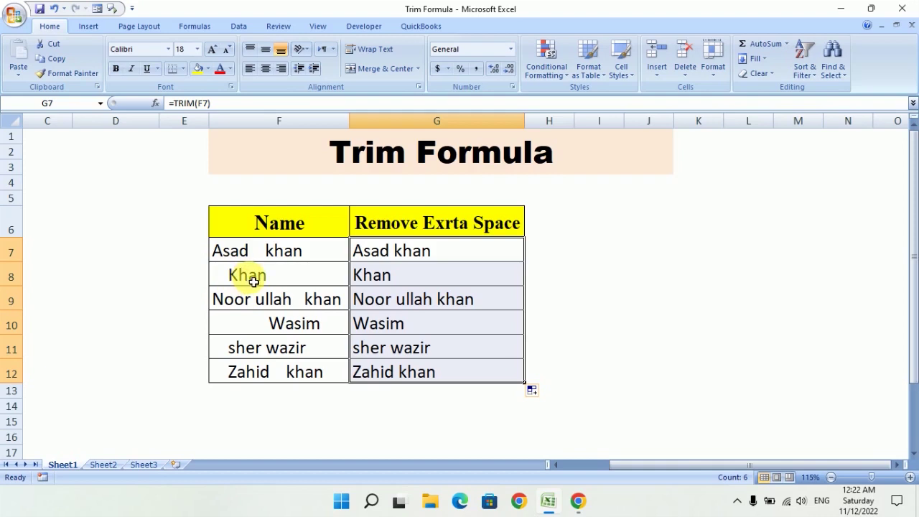
drag(439, 251, 435, 381)
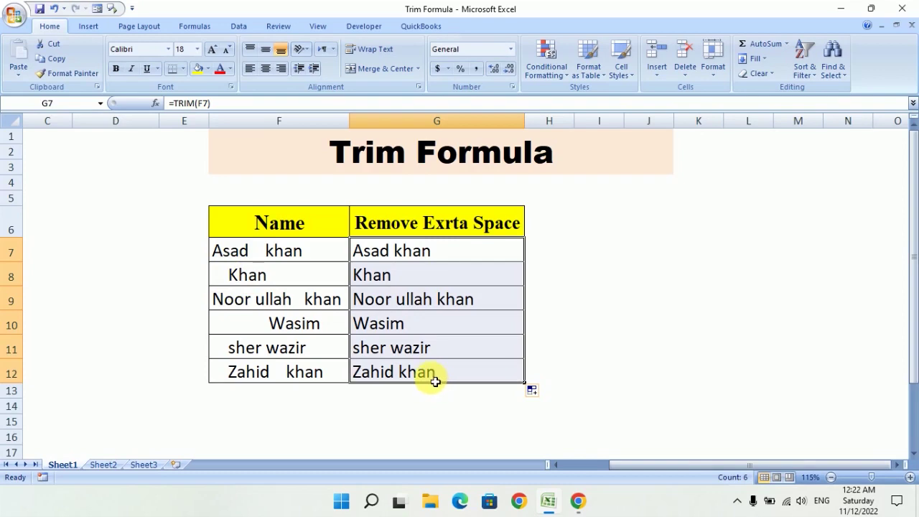
Paste the trimmed names from G7:G12 as values into F7:F12, then clear the TRIM formulas in G7:G13
key(ctrl+c)
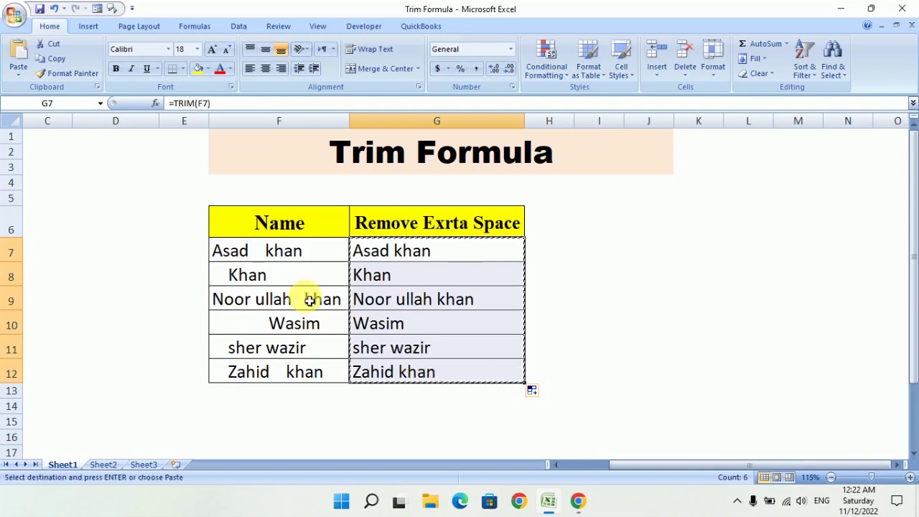
right_click(237, 253)
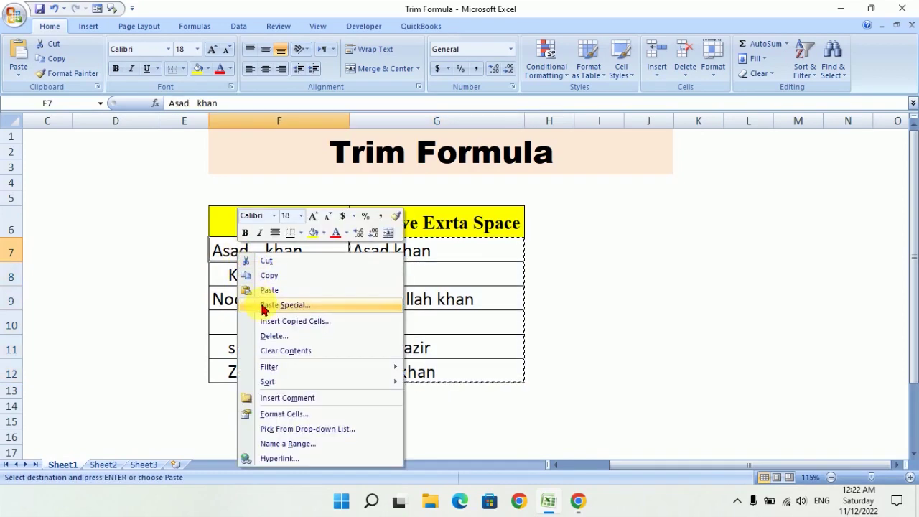
click(263, 304)
click(173, 253)
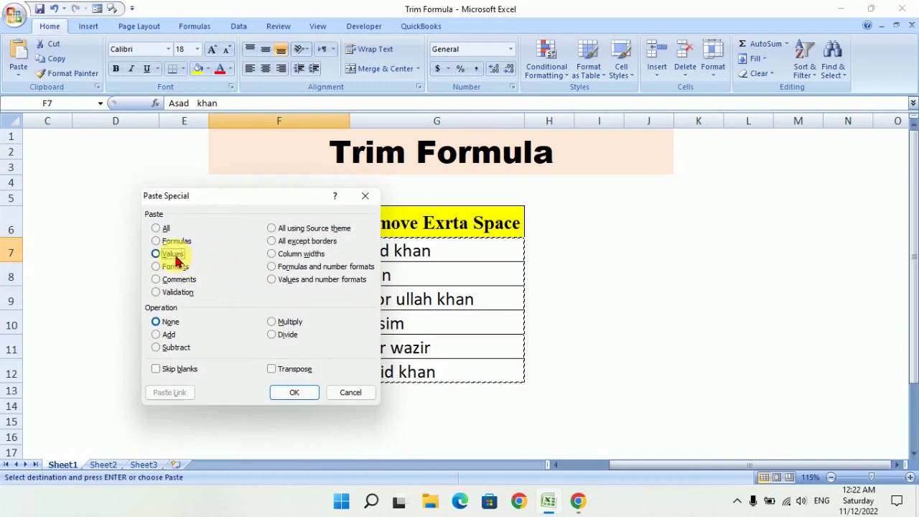
click(280, 397)
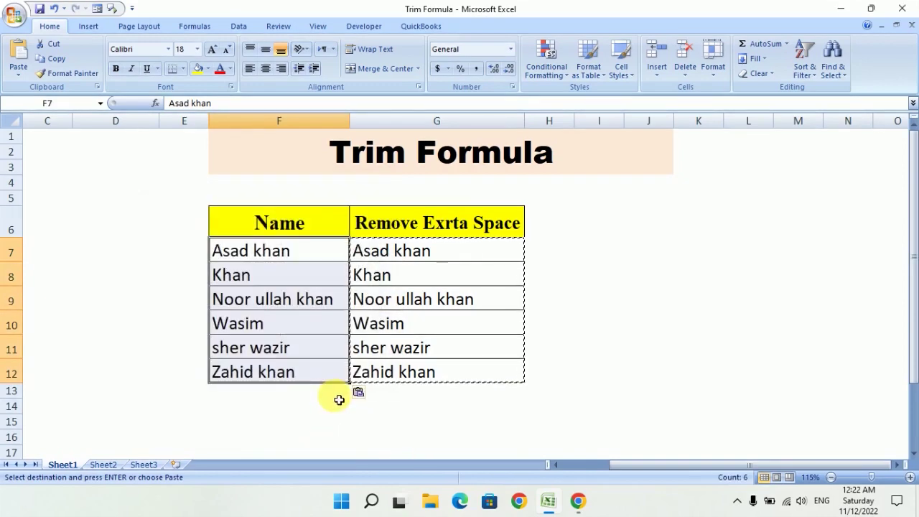
drag(376, 250, 435, 392)
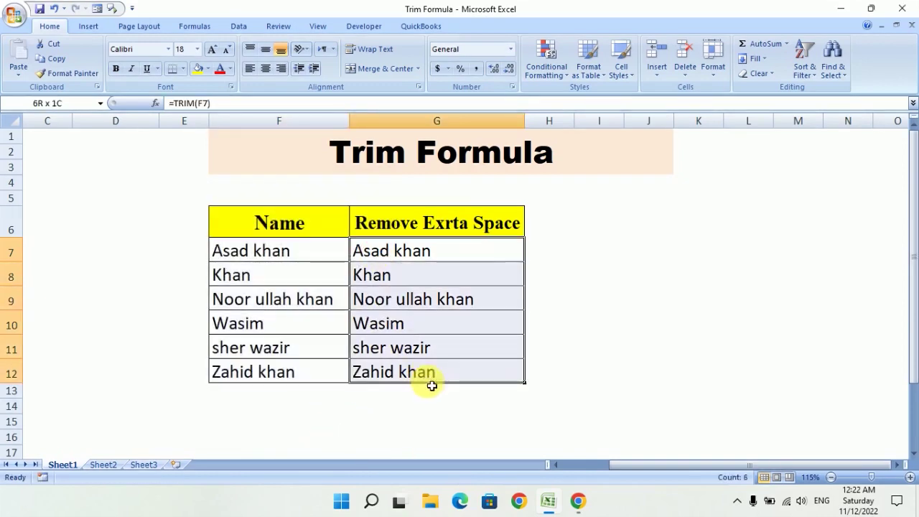
key(Delete)
click(421, 302)
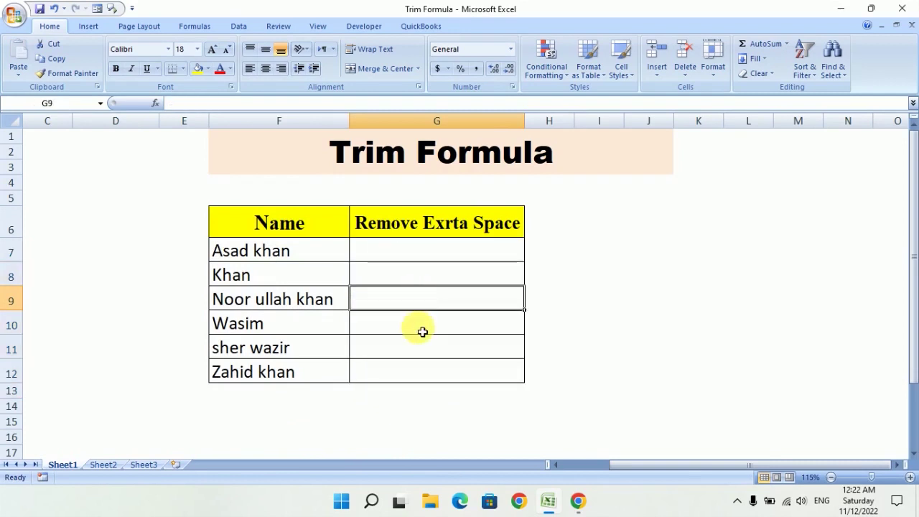
drag(338, 251, 347, 377)
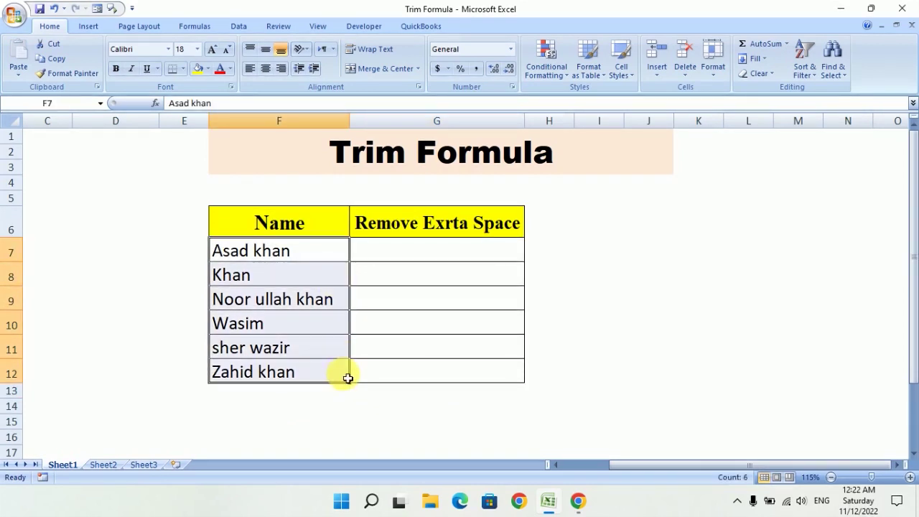